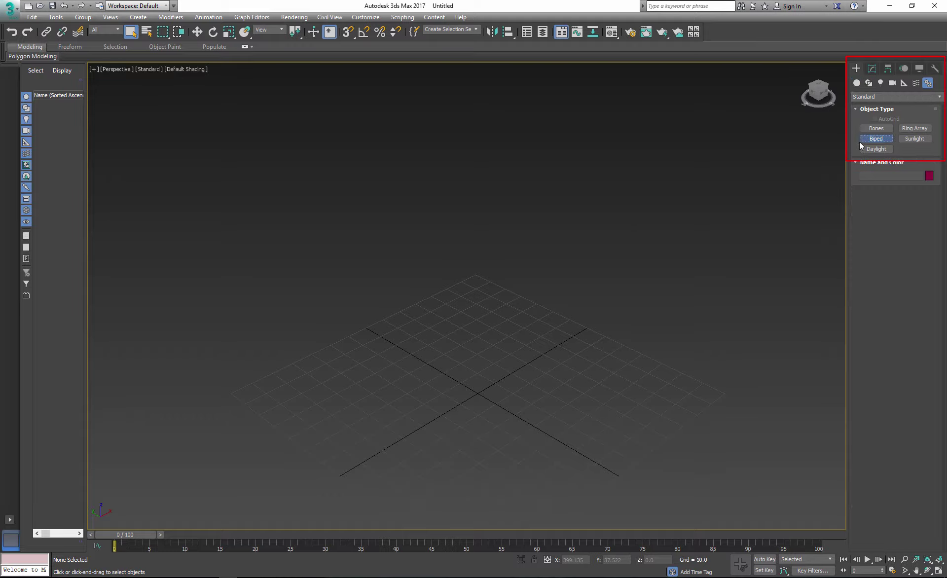
Create a biped about 107 units tall at the grid center and, in Figure mode, set 5 fingers, 3 finger links and 1 toe link.
left_click(876, 139)
left_click_drag(478, 392, 486, 126)
left_click(903, 68)
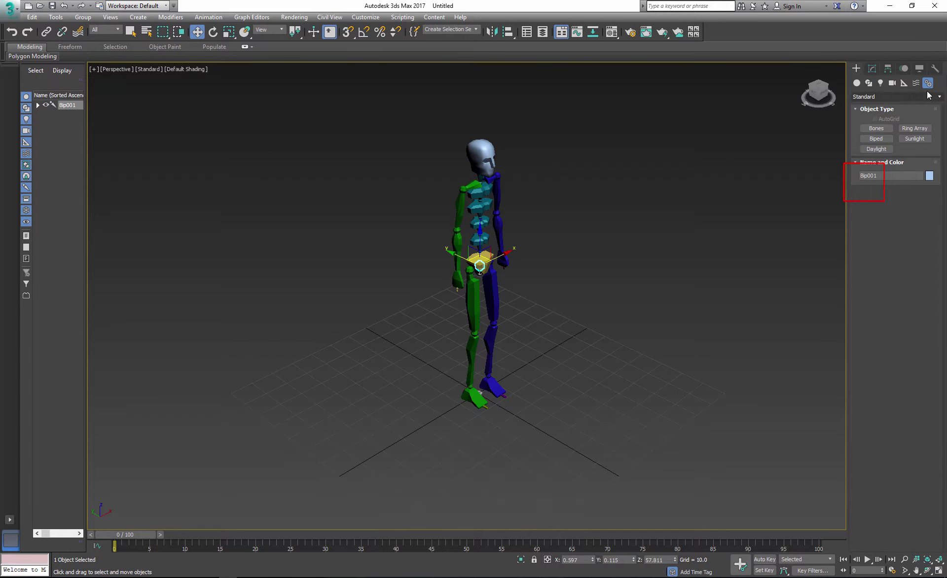
left_click(868, 190)
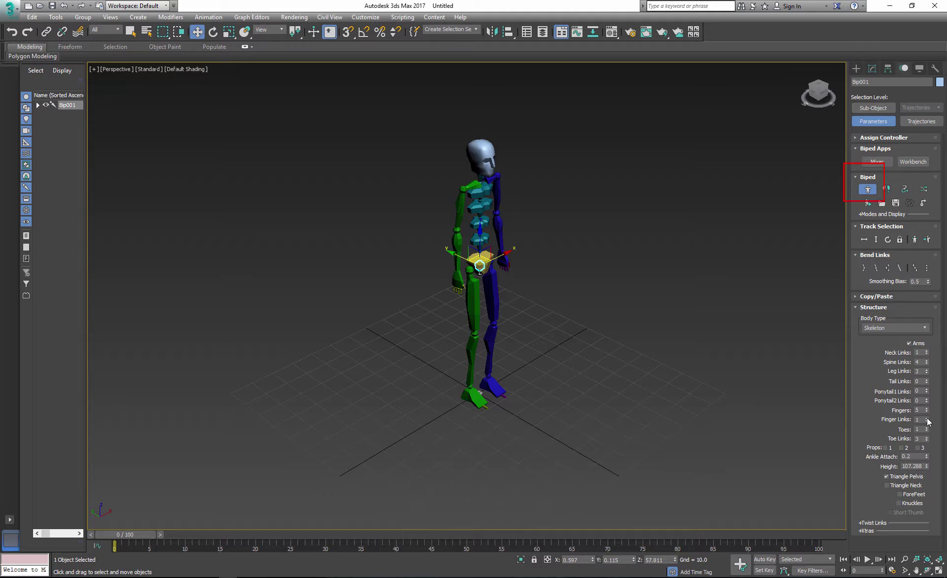
left_click(926, 441)
left_click(926, 441)
Scale the biped's right toe non-uniformly until it is about as wide as the front of the foot.
scroll(523, 433, "up", 5)
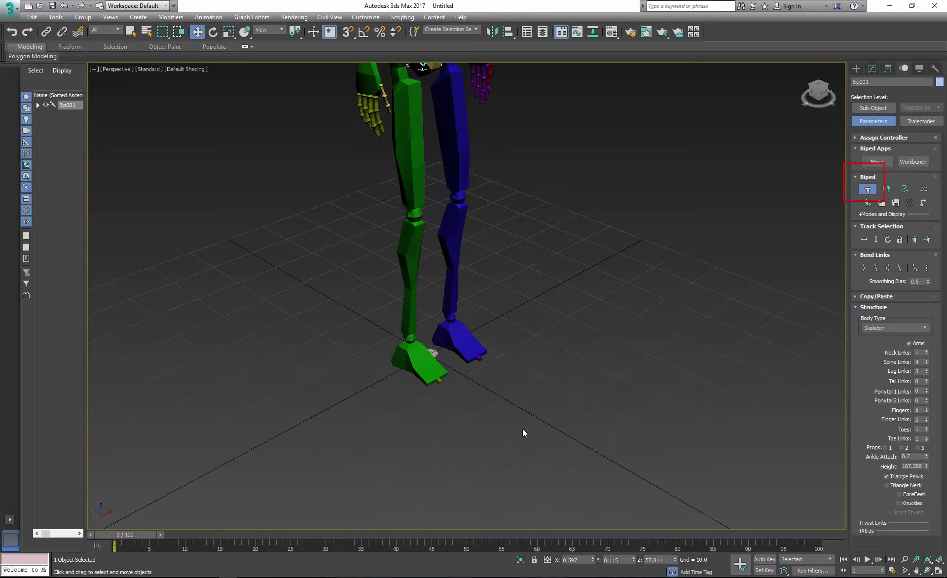
left_click(443, 383)
left_click(228, 31)
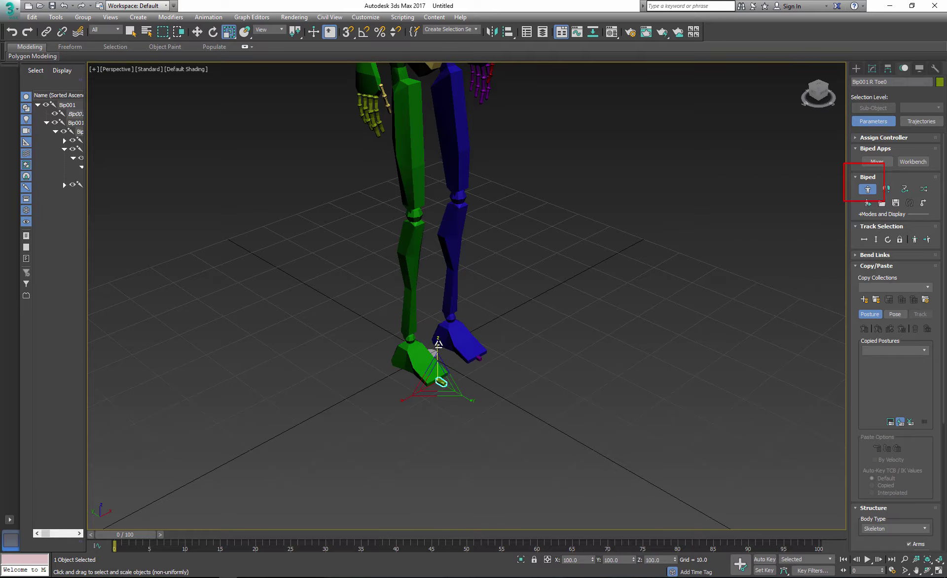
Copy the posture of the right foot and toe and paste it onto the opposite leg.
double_click(415, 358)
left_click(865, 329)
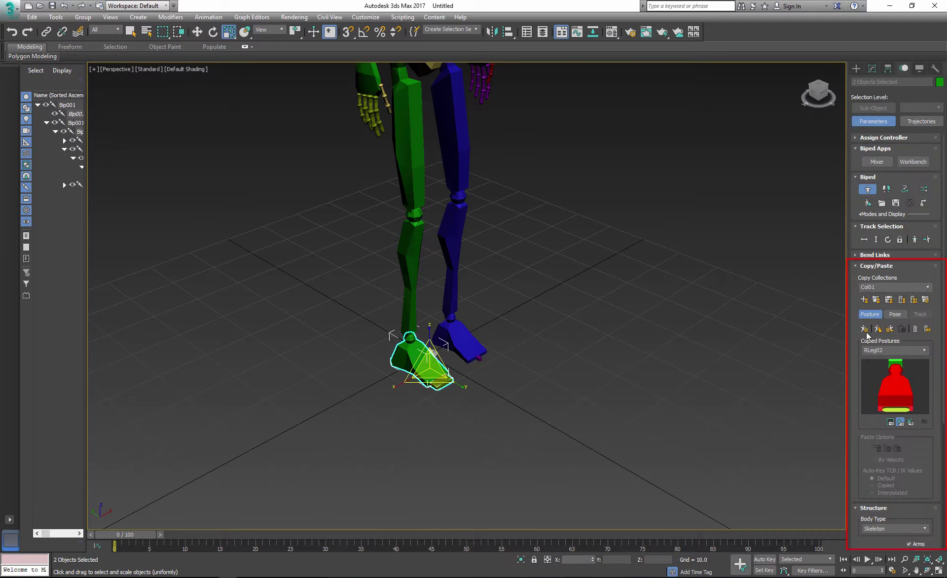
left_click(865, 329)
left_click(463, 334)
left_click(890, 329)
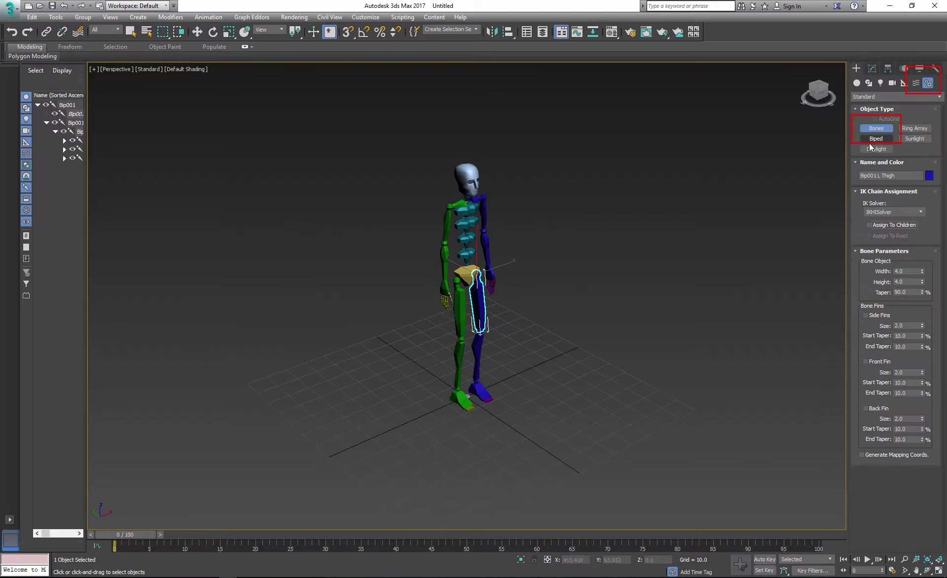
Draw a single bone on the ground beside the biped's right foot and scale it to about 50% along Z.
left_click(465, 427)
left_click(412, 385)
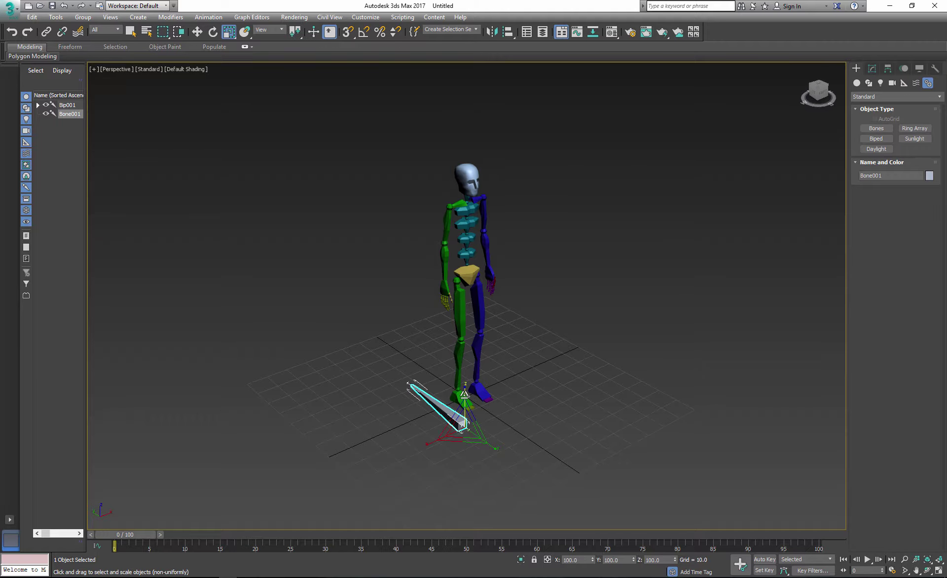
left_click_drag(464, 396, 465, 419)
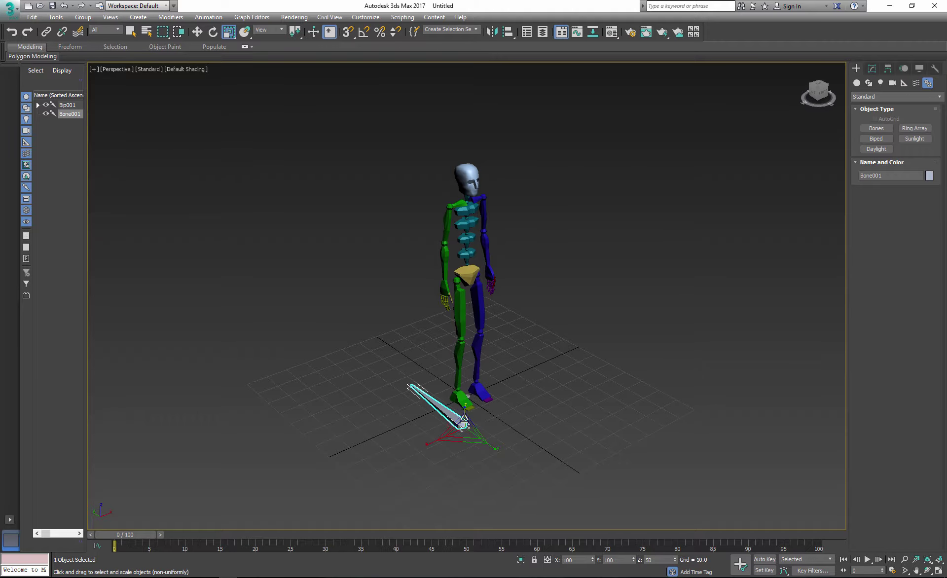
left_click(508, 434)
Create a small dummy helper on the ground around the middle of the bone.
scroll(469, 432, "up", 3)
scroll(466, 433, "up", 2)
left_click(903, 84)
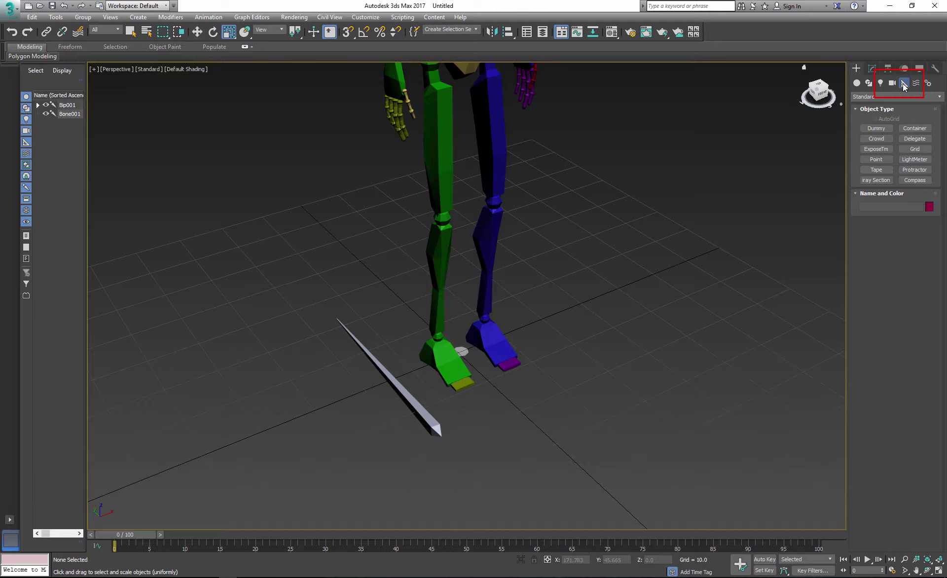
left_click(876, 128)
left_click_drag(400, 394, 415, 414)
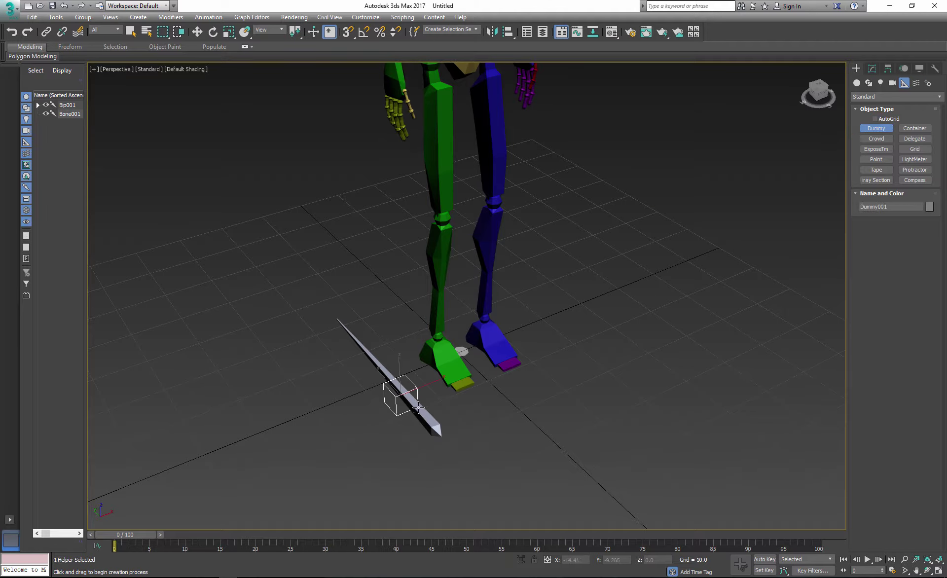
key("w")
Align the dummy's Y position center to center with the bone and move the dummy toward the bone's thick end.
left_click(508, 32)
left_click(431, 420)
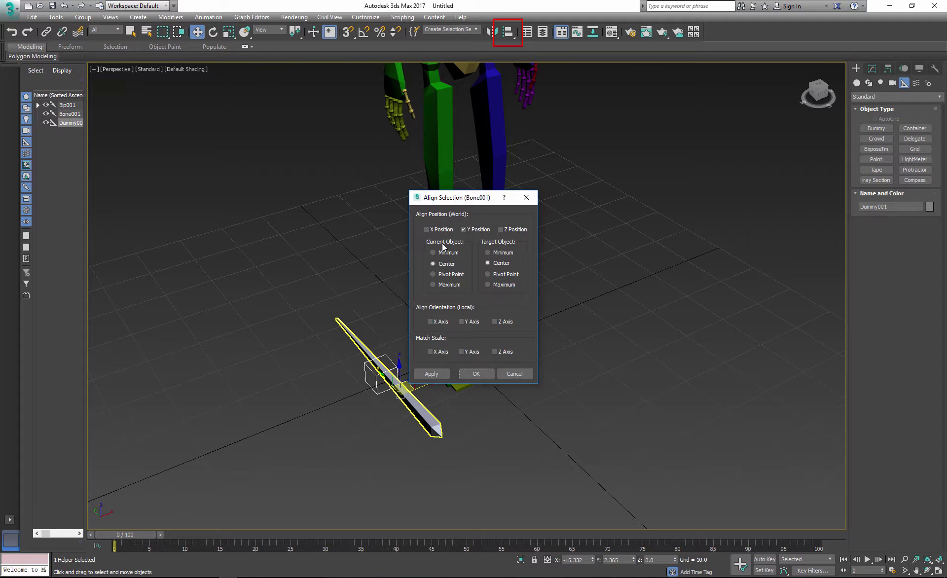
left_click(477, 370)
left_click_drag(366, 356, 401, 408)
Link the bone to the dummy as its child.
left_click(519, 400)
left_click(433, 423)
left_click(47, 32)
key("w")
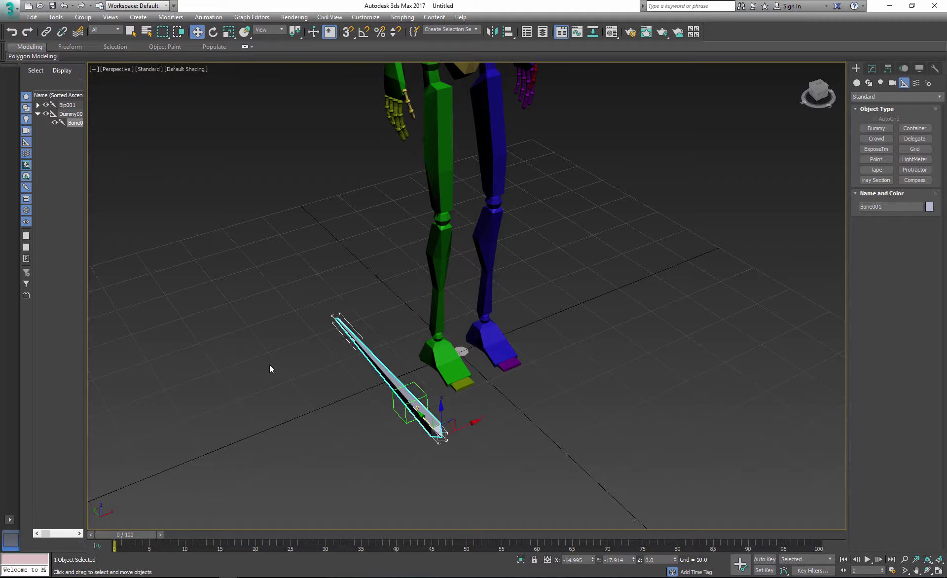
Copy the dummy and its bone to the other side of the biped, beside the left foot.
left_click_drag(328, 377, 409, 417)
left_click_drag(402, 371, 537, 313, "shift")
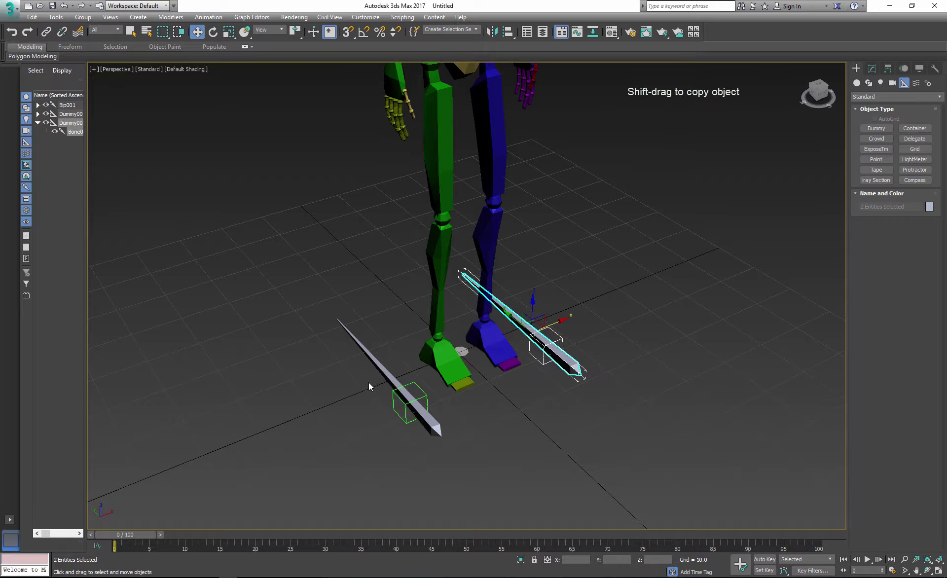
Select both dummy-and-bone pairs and raise them to the biped's hip height in the Front view.
left_click_drag(370, 380, 422, 413)
left_click_drag(593, 331, 536, 366, "ctrl")
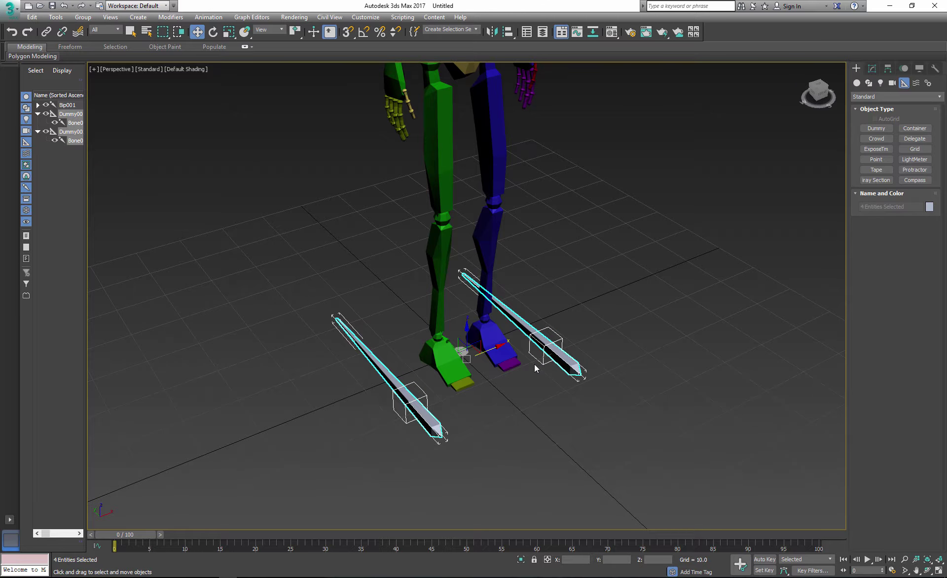
key("f")
scroll(479, 199, "up", 6)
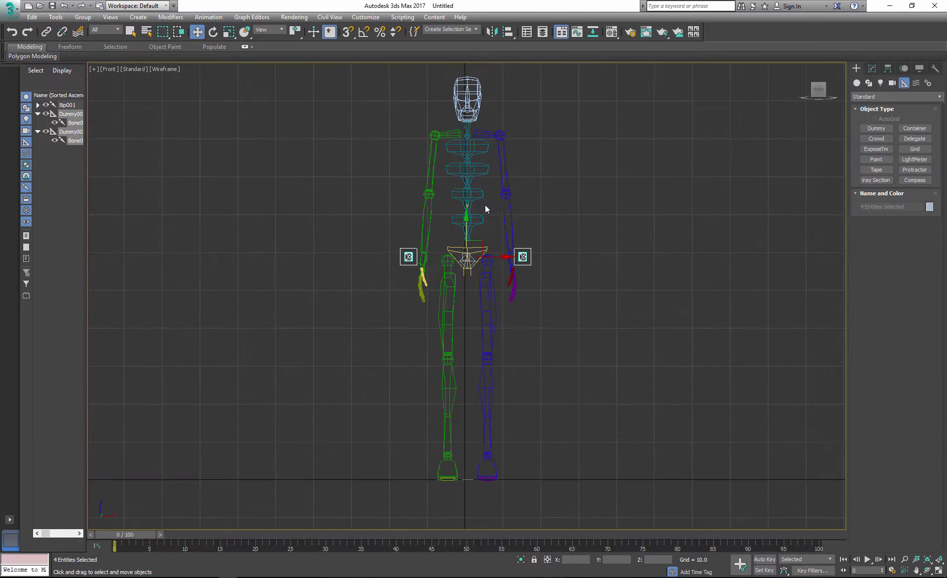
Move the pair on the biped's left side close against the left hip and raise it slightly.
left_click(544, 282)
left_click_drag(576, 282, 549, 284)
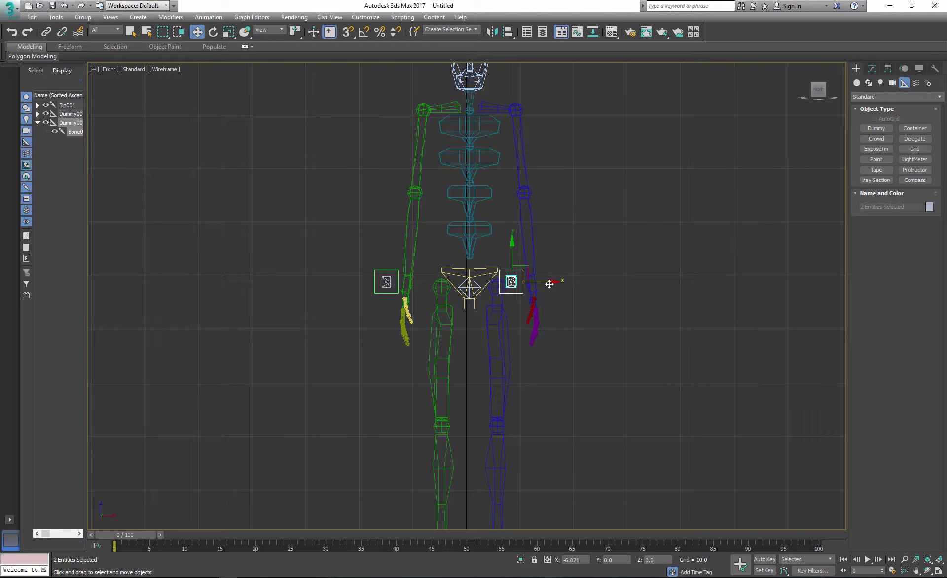
left_click_drag(512, 249, 511, 243)
Match the other pair's height to the left one, place it against the right hip, and select both pairs.
left_click_drag(353, 260, 548, 282)
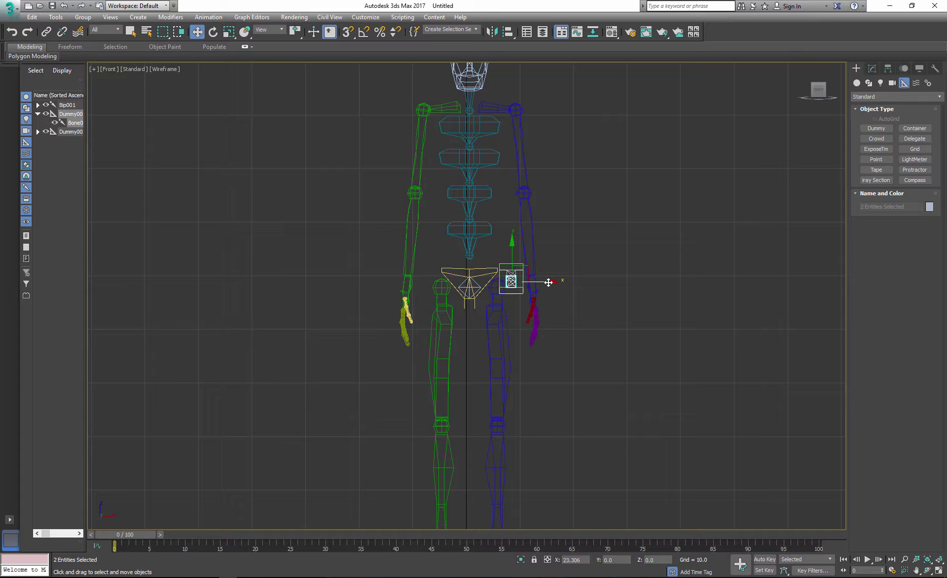
left_click_drag(512, 245, 512, 237)
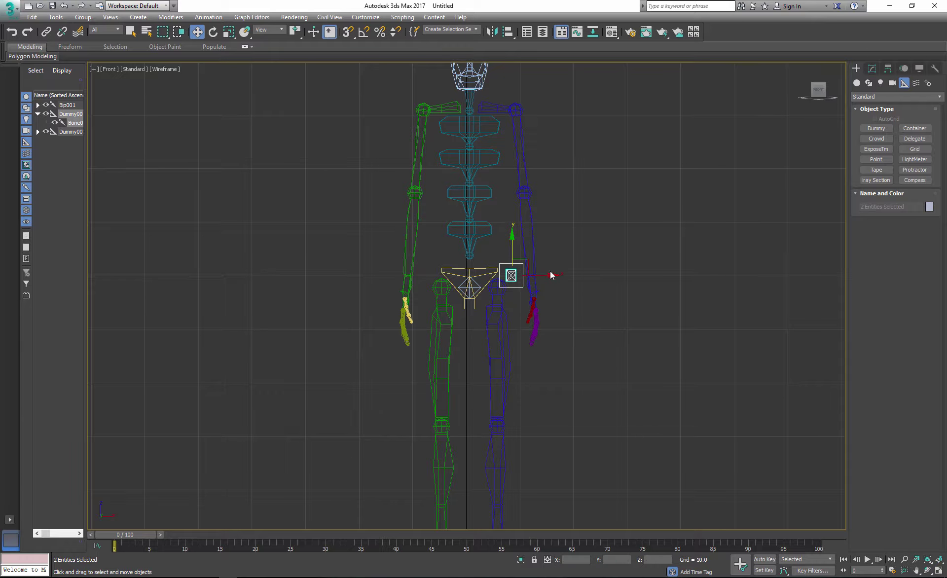
left_click_drag(550, 275, 512, 283)
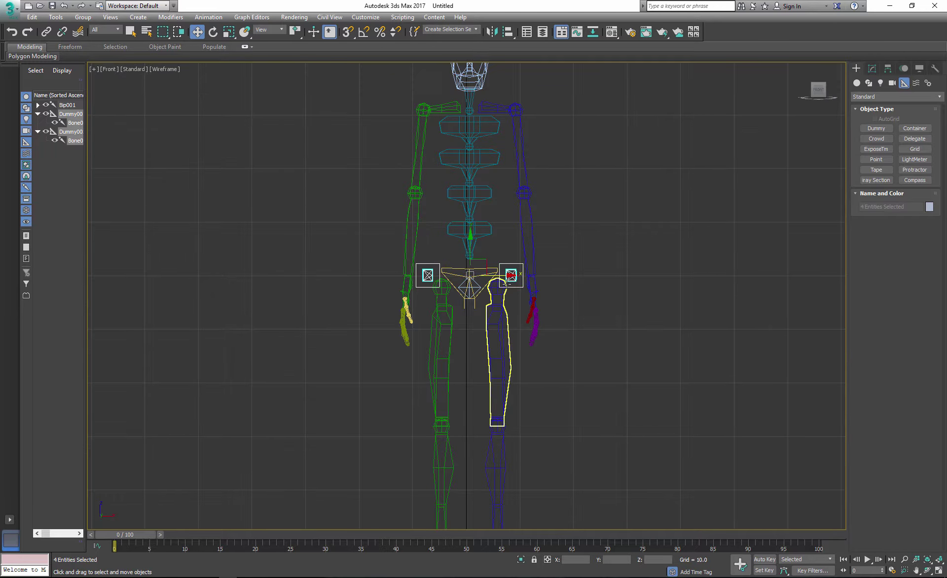
In the Left view, rotate both pairs so the bone tips slope down behind the biped and center them on the hips.
key("l")
key("e")
left_click_drag(438, 211, 351, 196)
key("w")
left_click_drag(432, 230, 406, 243)
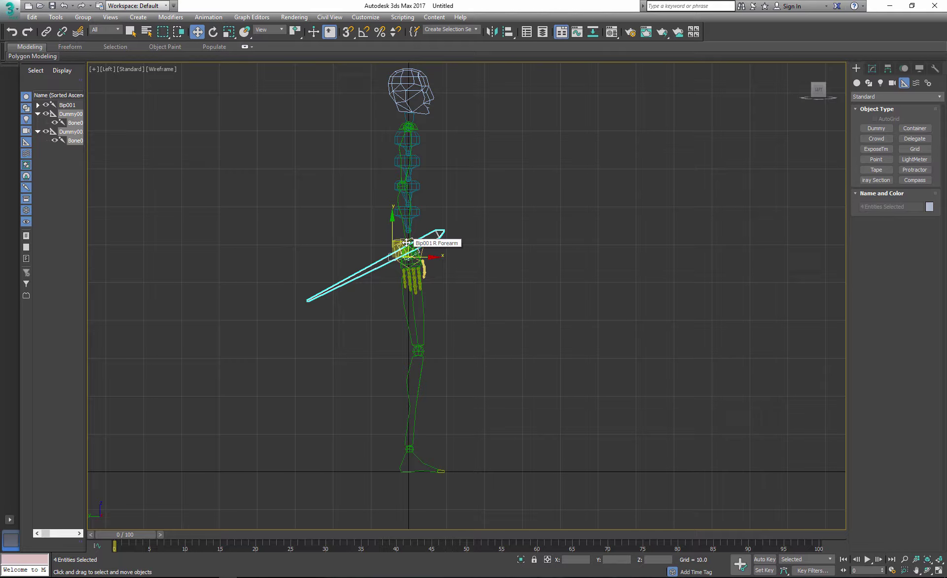
left_click(477, 271)
key("p")
Assign a Link Constraint transform controller to the dummy at the right hip.
left_click(434, 289)
key("e")
key("w")
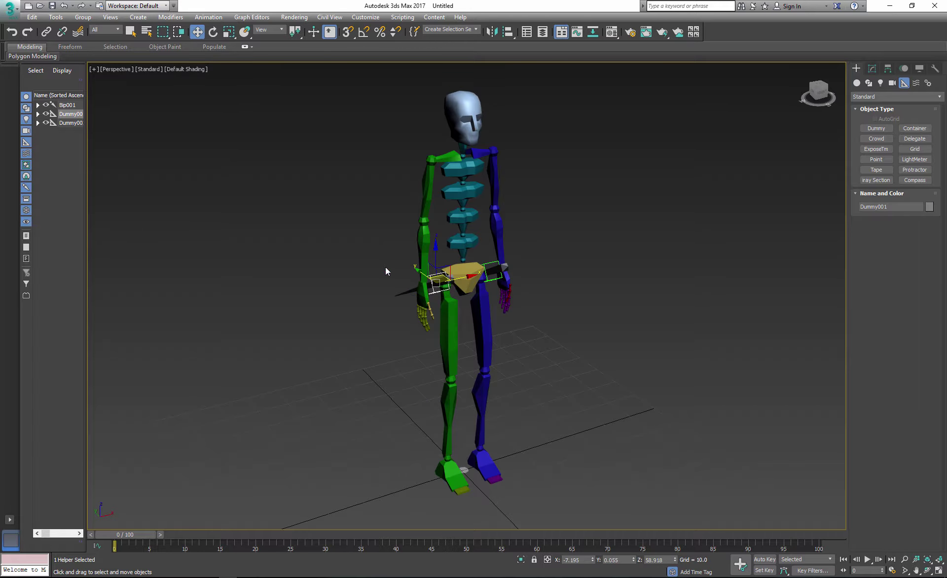
left_click(904, 68)
left_click(856, 138)
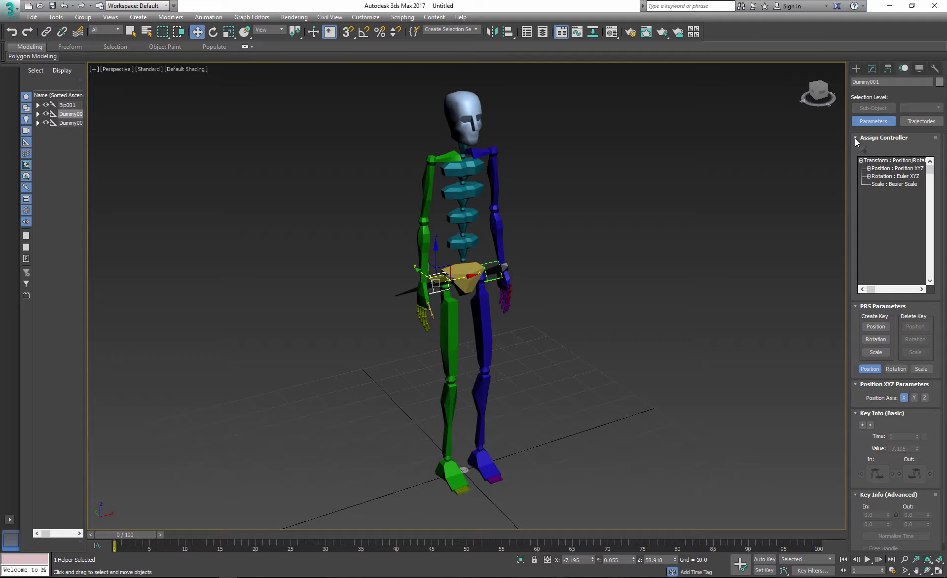
left_click(873, 161)
left_click(864, 152)
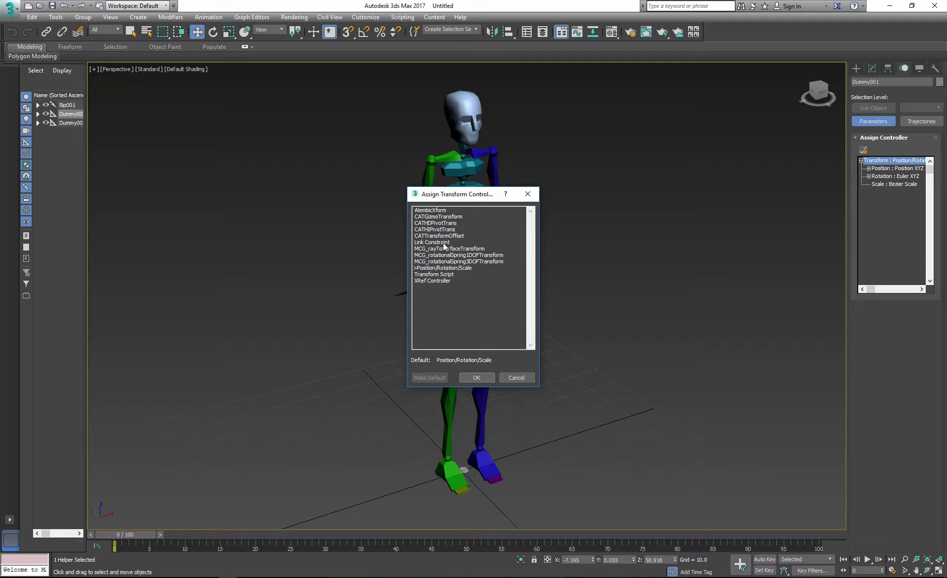
left_click(439, 242)
left_click(475, 378)
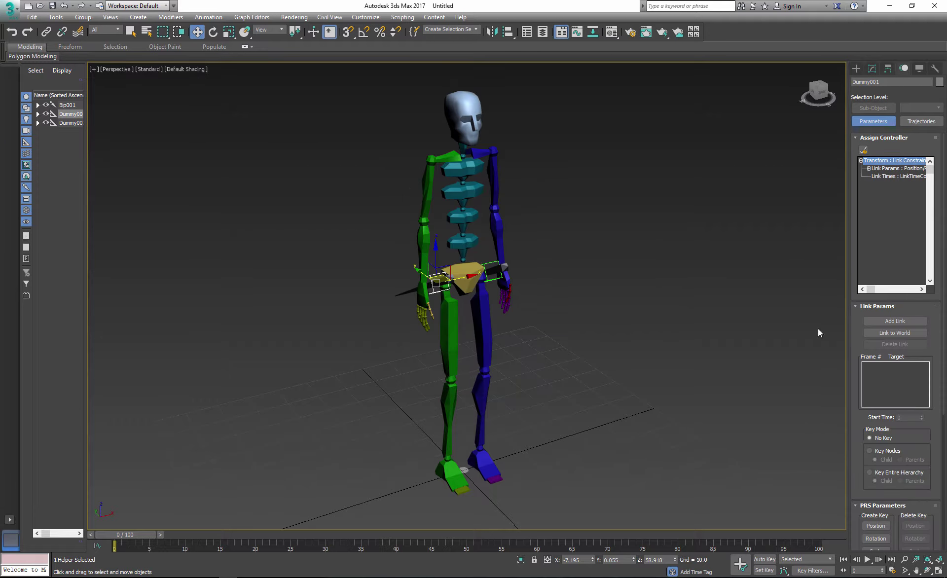
Add the biped's pelvis as the right dummy's link target at frame 0.
left_click(895, 321)
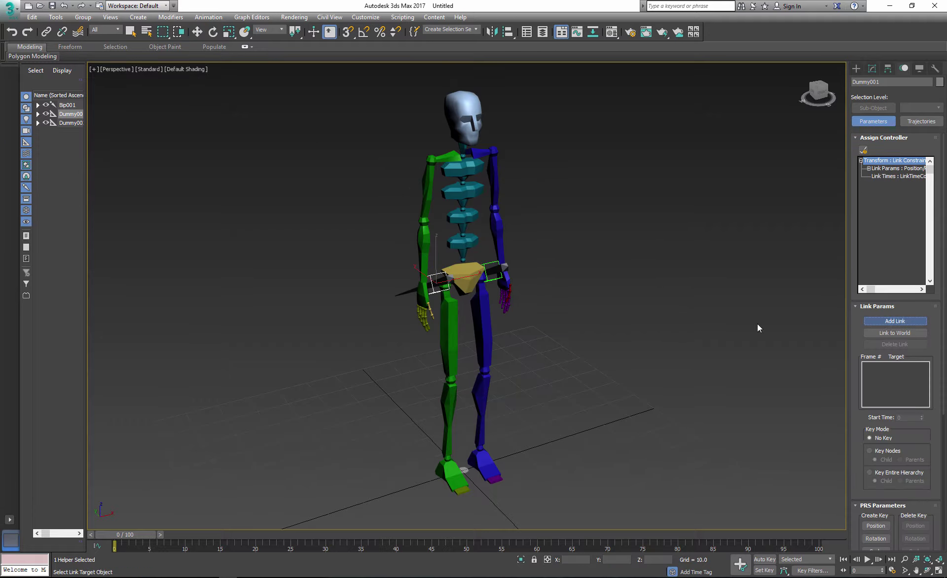
left_click(458, 277)
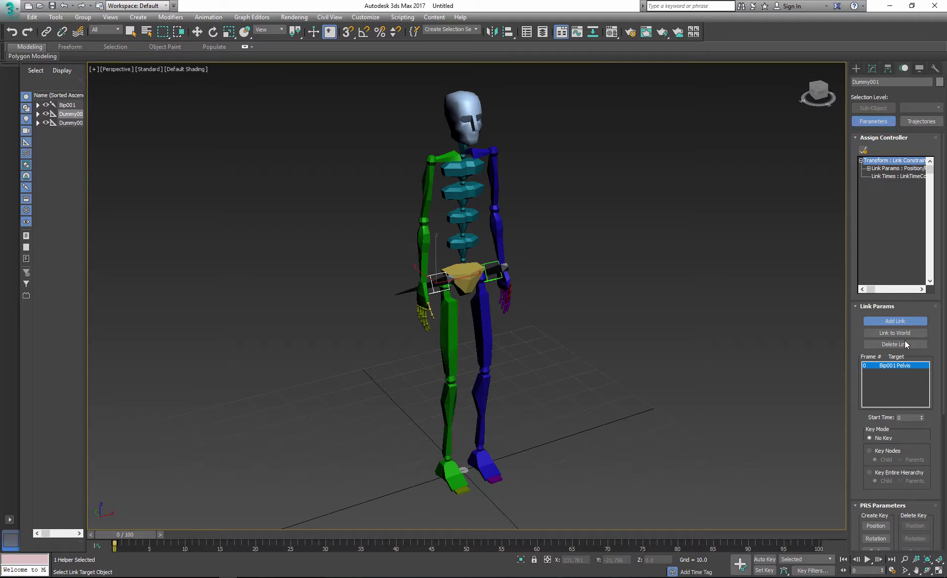
left_click(898, 324)
Assign a Link Constraint transform controller to the dummy at the left hip.
left_click(496, 278)
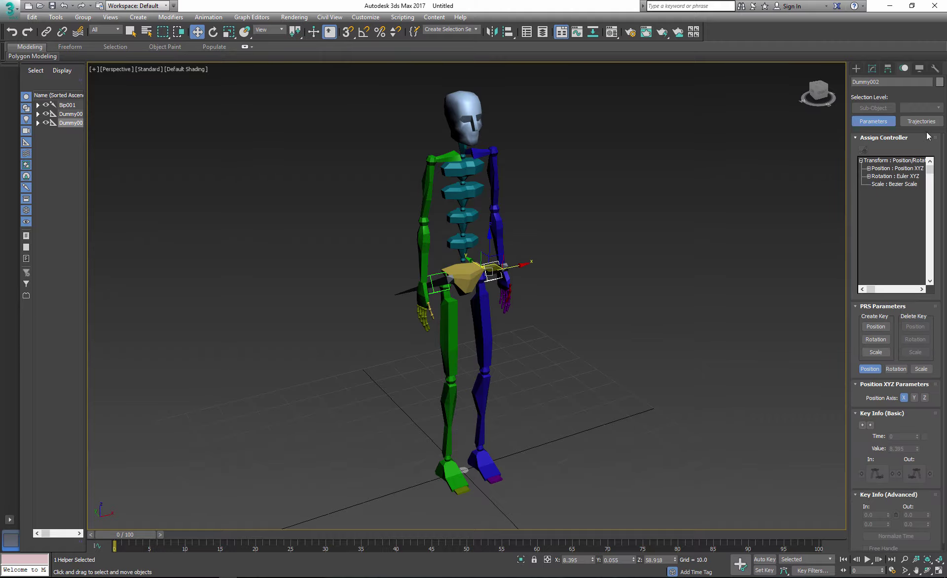
left_click(888, 161)
left_click(863, 149)
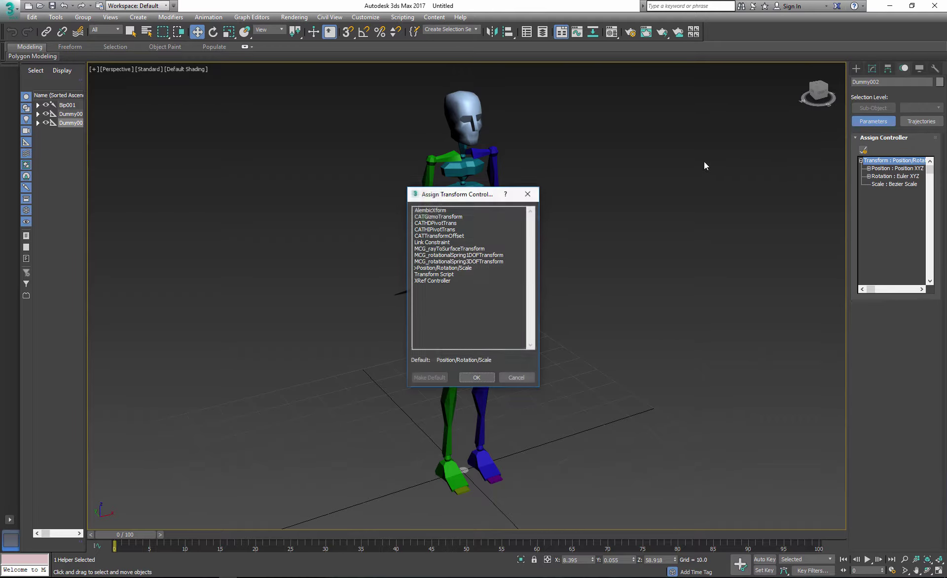
left_click(439, 244)
left_click(478, 379)
Add the biped's pelvis as the left dummy's link target.
left_click(896, 321)
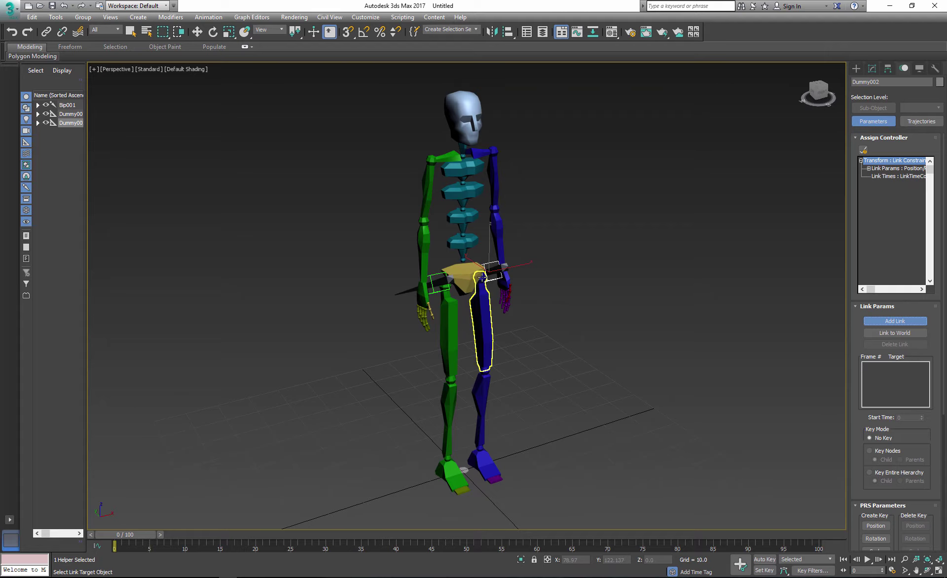
left_click(466, 274)
left_click(892, 321)
key("ctrl+z")
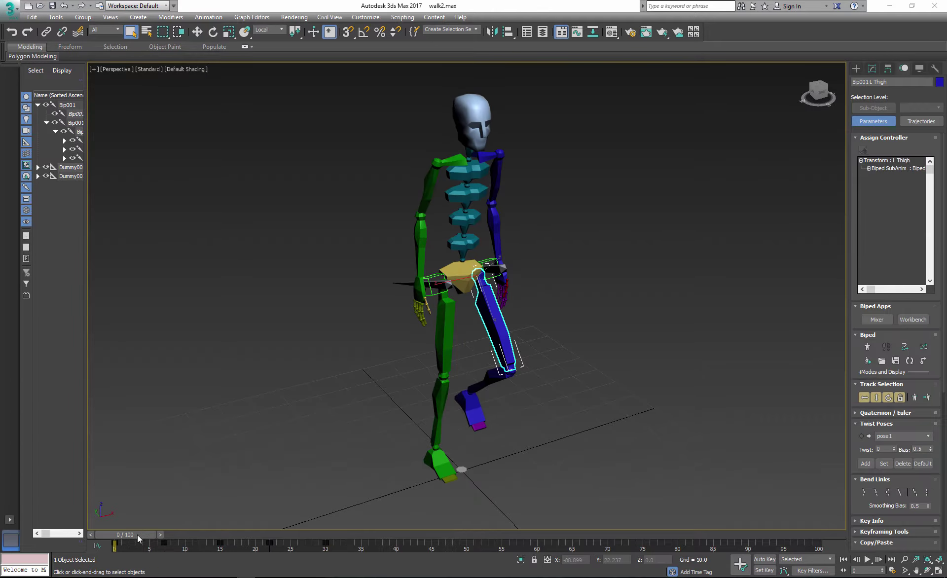
Scrub the walk animation in walk2.max and consult the YouTube video on the 3DS Max biped basic walk cycle.
left_click_drag(137, 535, 80, 523)
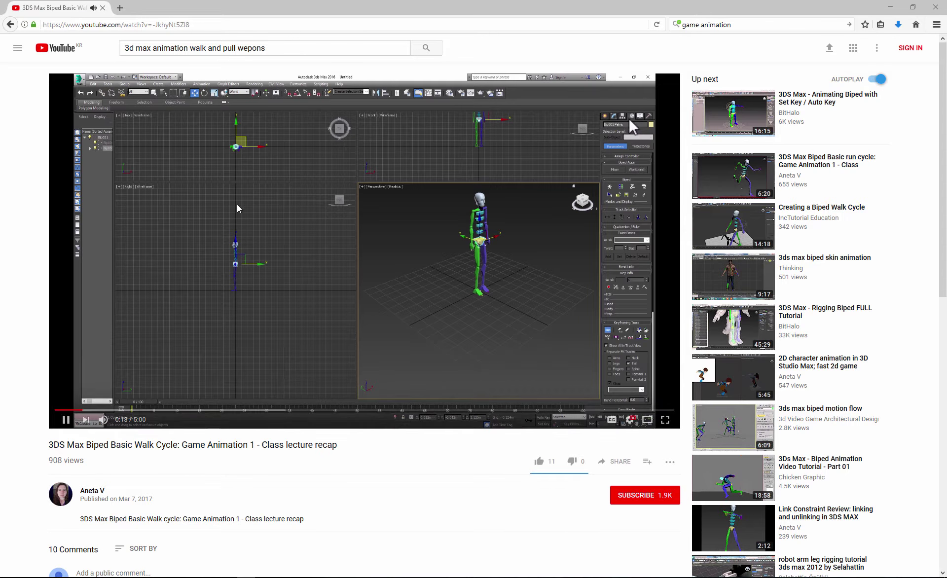
left_click(67, 420)
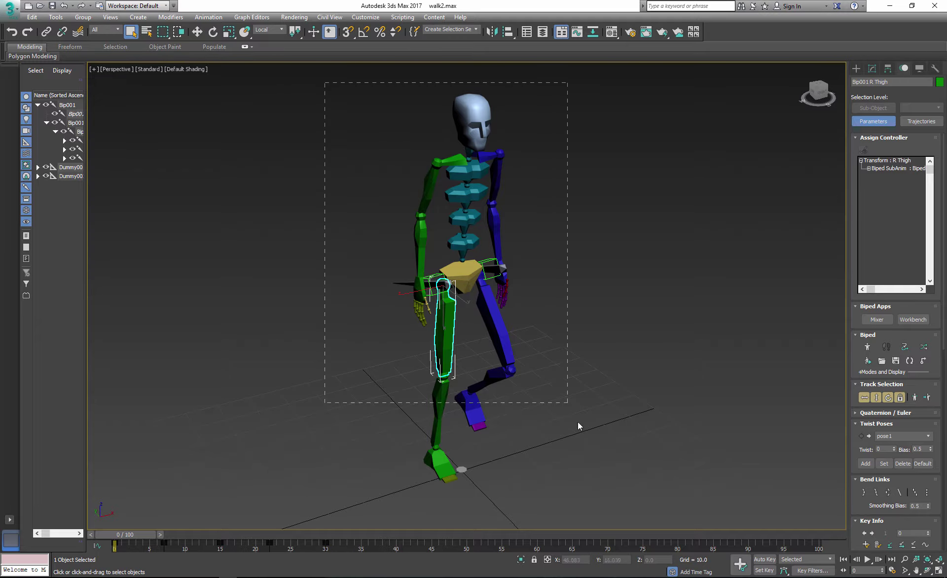
Select the whole biped with both weapon pairs and copy the walk keys from frames 0–30 to frames 30–60 and 60–90.
left_click_drag(592, 496, 591, 498)
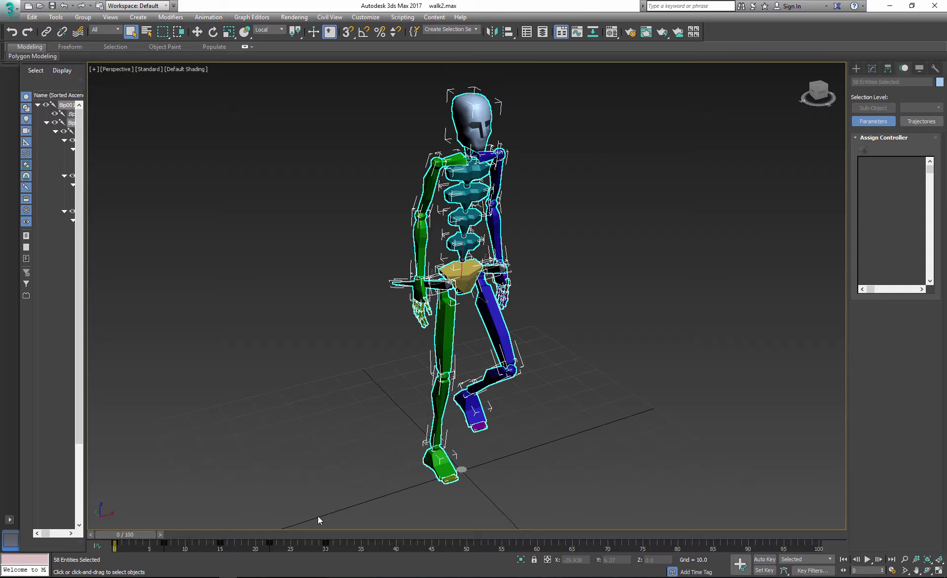
left_click_drag(359, 541, 141, 551)
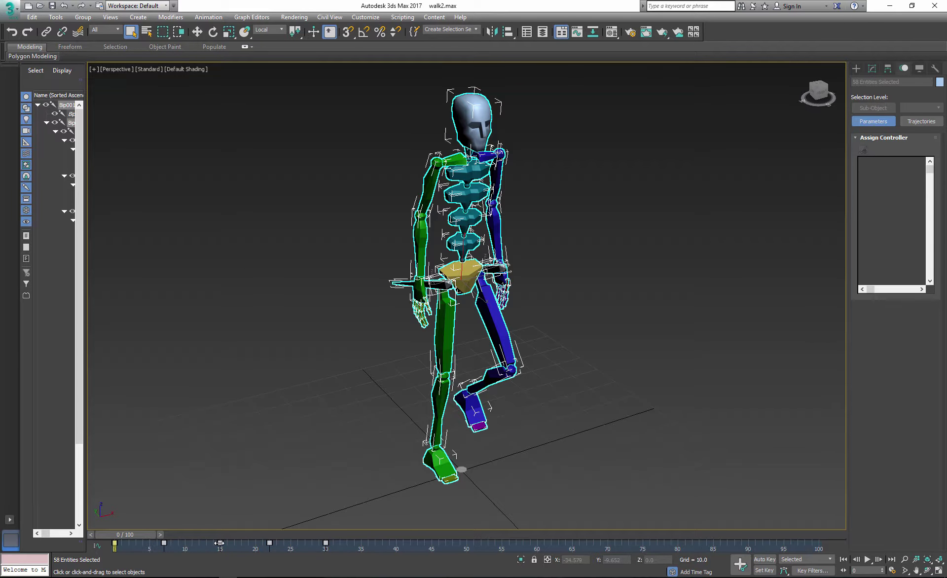
left_click_drag(219, 543, 334, 543, "shift")
left_click_drag(405, 543, 635, 543, "shift")
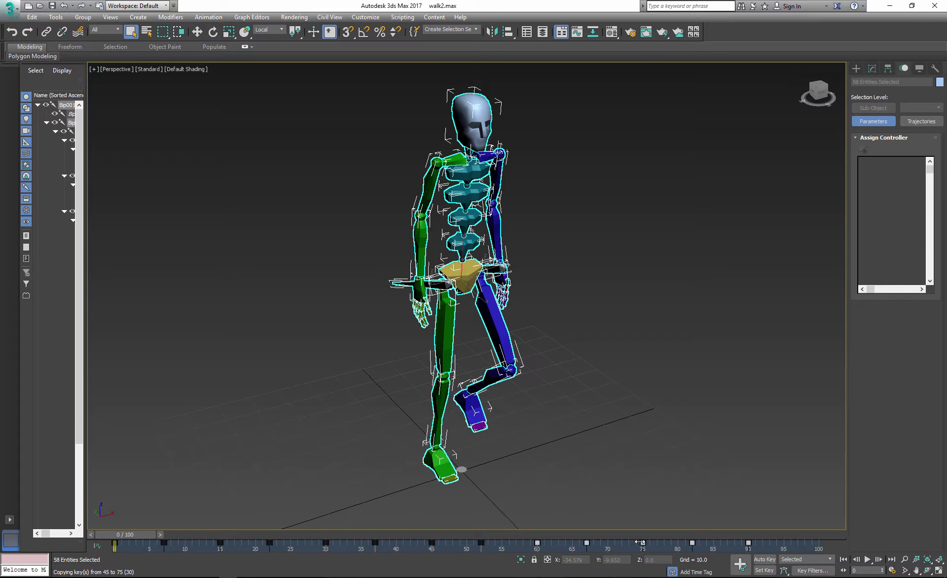
Delete all of the biped's right arm keys after frame 30.
left_click_drag(142, 535, 427, 535)
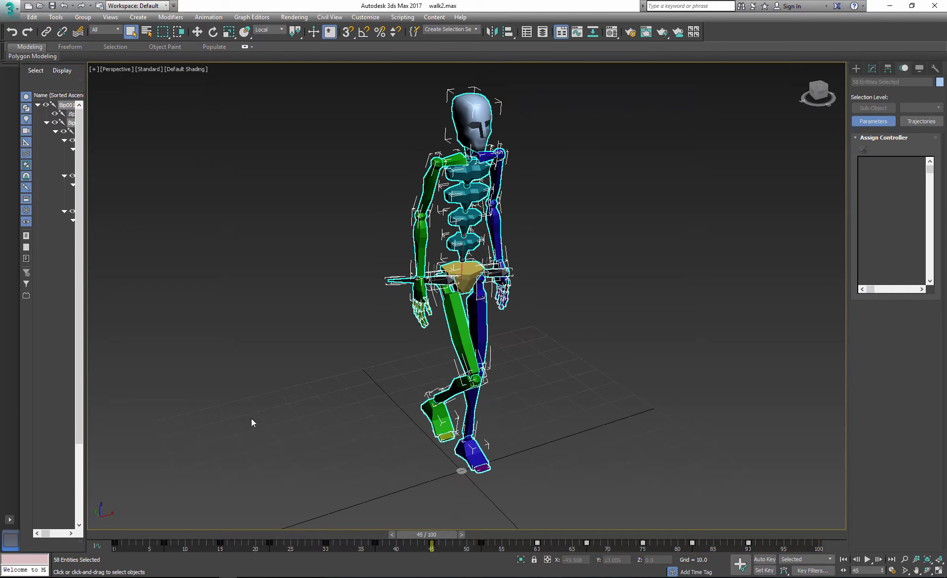
left_click(251, 418)
double_click(450, 162)
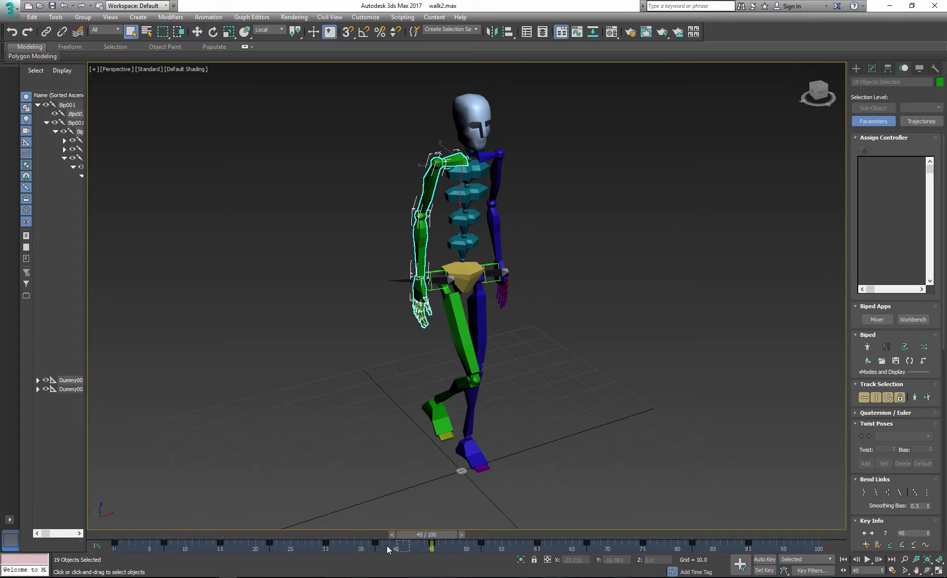
key("Delete")
left_click_drag(449, 544, 794, 550)
key("Delete")
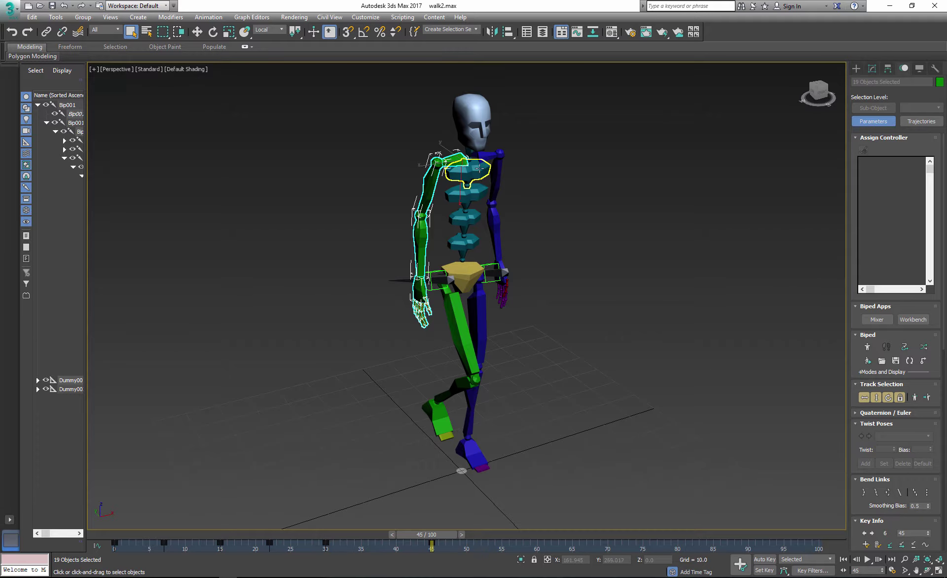
Delete the left arm's keys after frame 30 and clear the right arm's leftover key at frame 45.
double_click(485, 157)
left_click_drag(389, 543, 368, 549)
left_click_drag(689, 551, 691, 551)
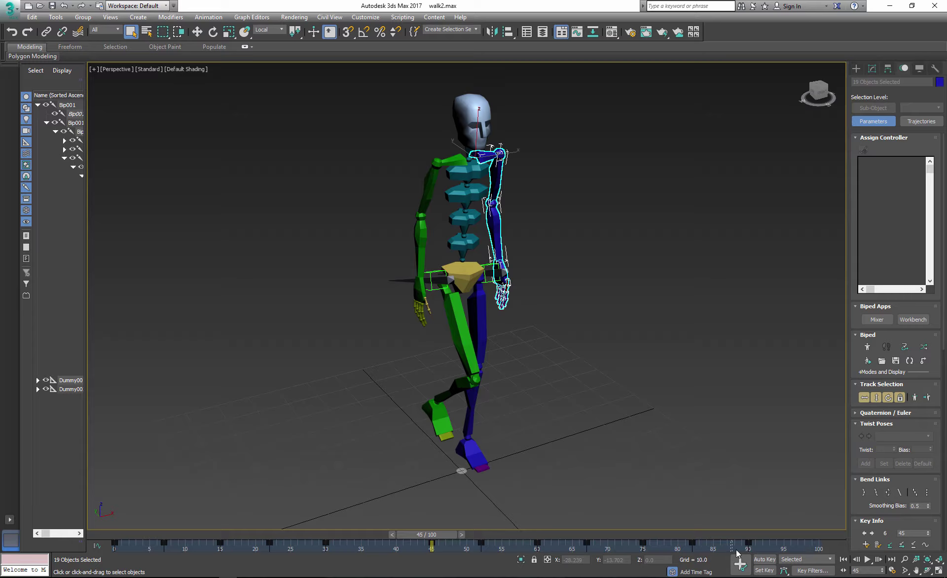
mouse_move(442, 535)
left_mouse_down()
mouse_move(319, 536)
mouse_move(378, 536)
left_mouse_up()
left_click(439, 336)
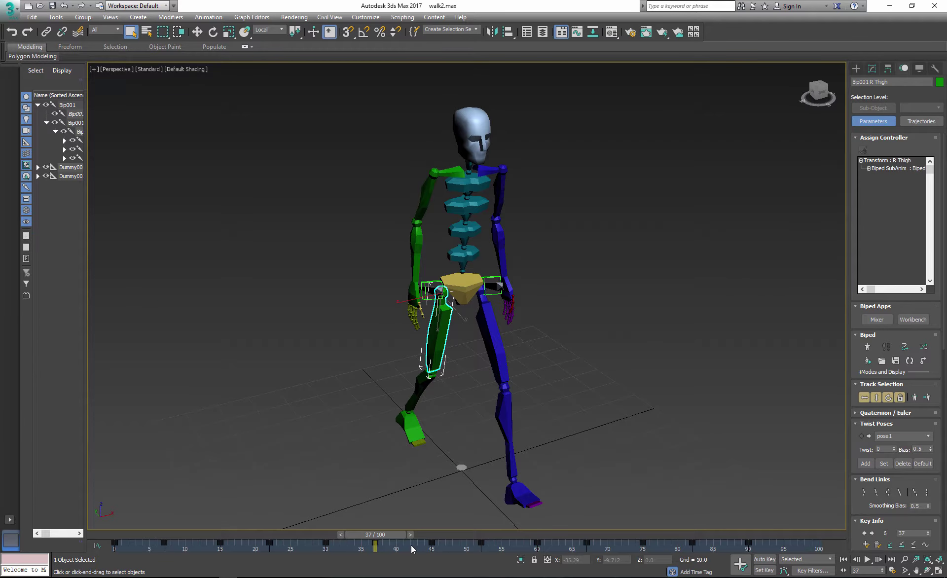
double_click(450, 171)
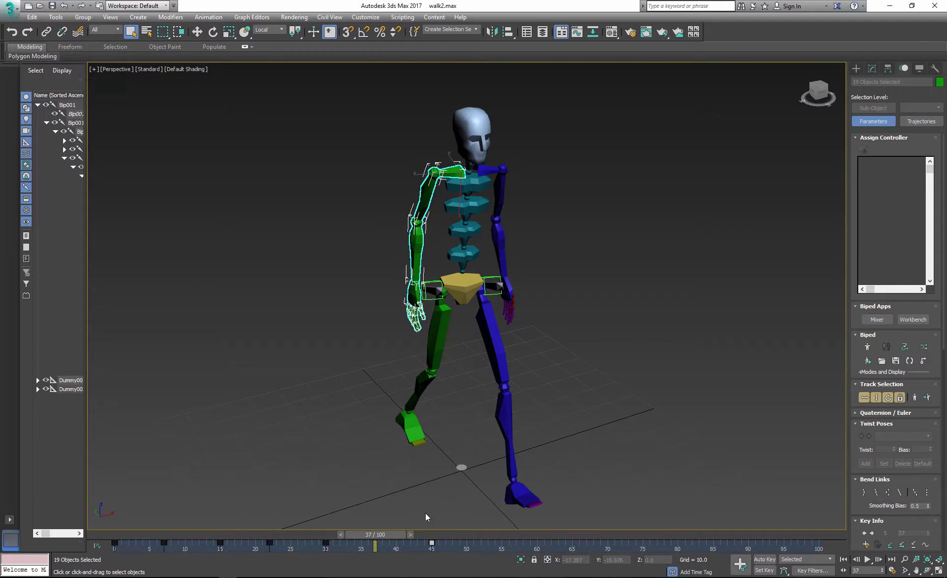
double_click(487, 169)
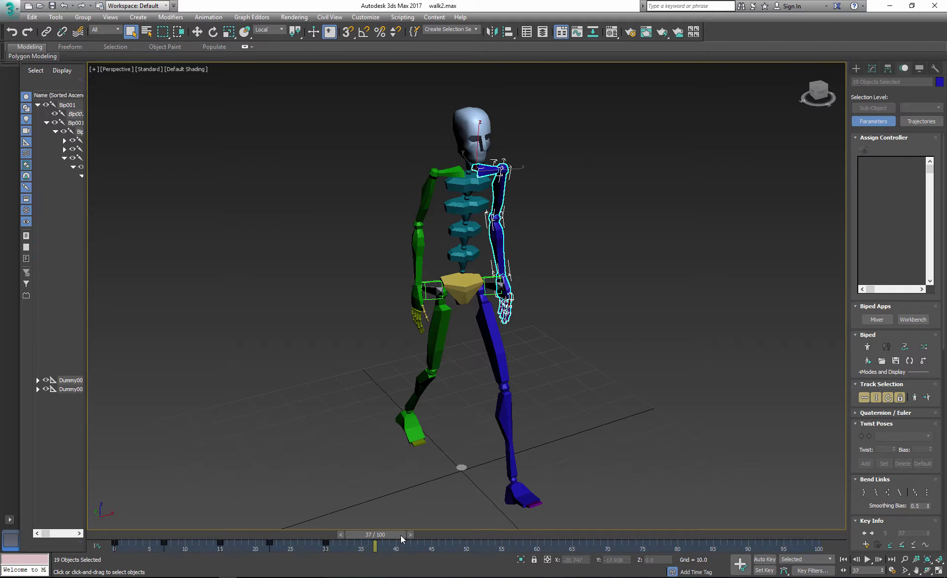
Turn on Auto Key at frame 37 and raise the biped's right hand slightly.
left_click(422, 392)
middle_click_drag(460, 463, 462, 437, "alt")
left_click(774, 559)
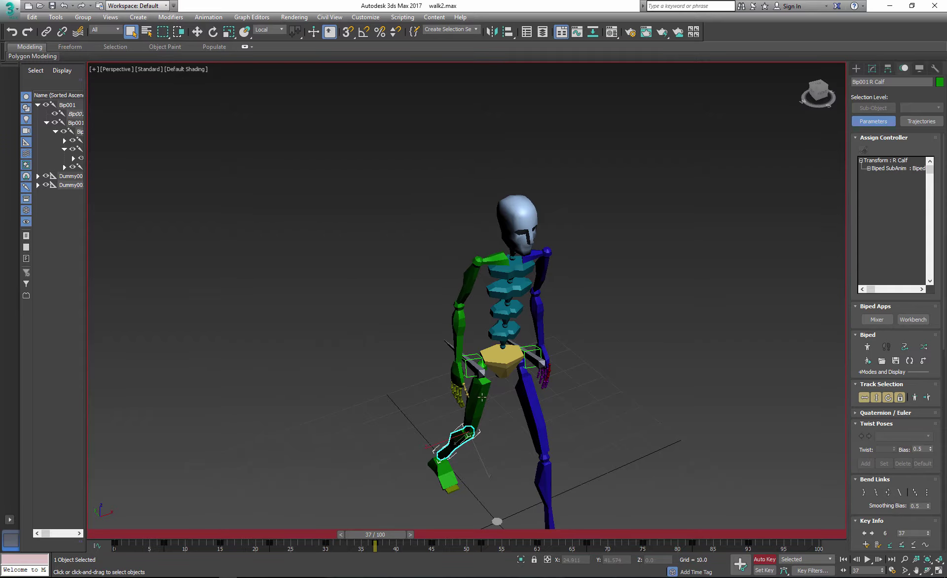
left_click(457, 376)
mouse_move(522, 425)
middle_mouse_down("alt")
mouse_move(512, 396)
mouse_move(515, 422)
middle_mouse_up("alt")
scroll(488, 394, "up", 4)
key("w")
left_click_drag(449, 320, 449, 314)
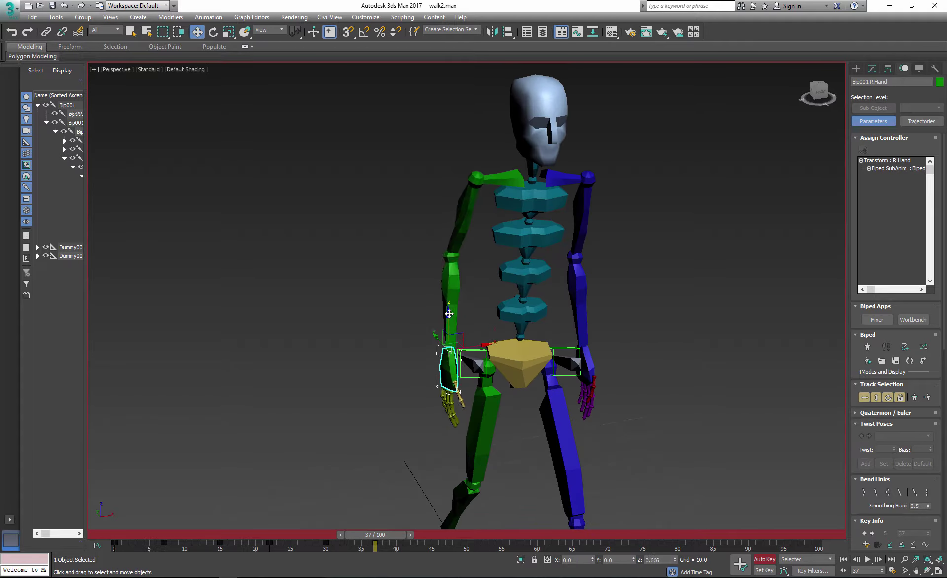
Rotate the right hand at frame 37 and shift its position beside the hip.
middle_click_drag(449, 314, 440, 344, "alt")
key("e")
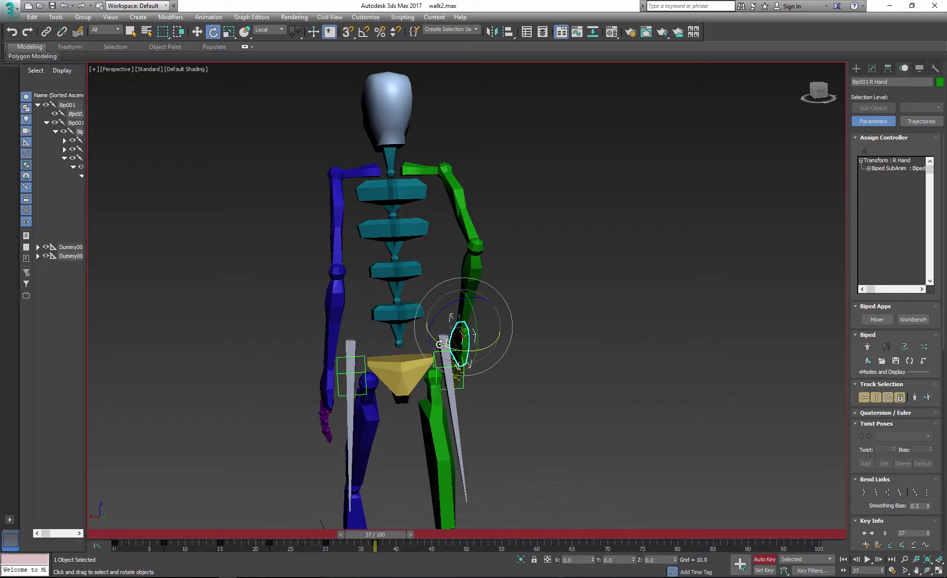
left_click_drag(439, 344, 428, 345)
middle_click_drag(427, 345, 597, 362, "alt")
key("w")
left_click_drag(513, 381, 499, 376)
middle_click_drag(498, 376, 482, 344, "alt")
Rotate the right upper arm and pose the hand at frame 37 so the arm reaches across the body.
left_click(675, 269)
key("e")
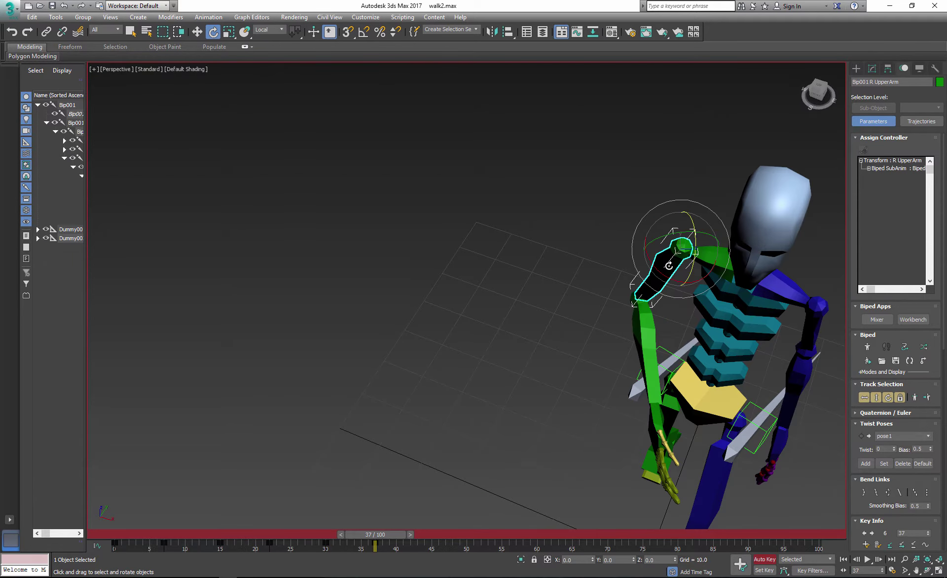
middle_click_drag(644, 316, 577, 276, "alt")
left_click_drag(576, 286, 587, 225)
left_click_drag(614, 345, 680, 316)
middle_click_drag(680, 316, 726, 378, "alt")
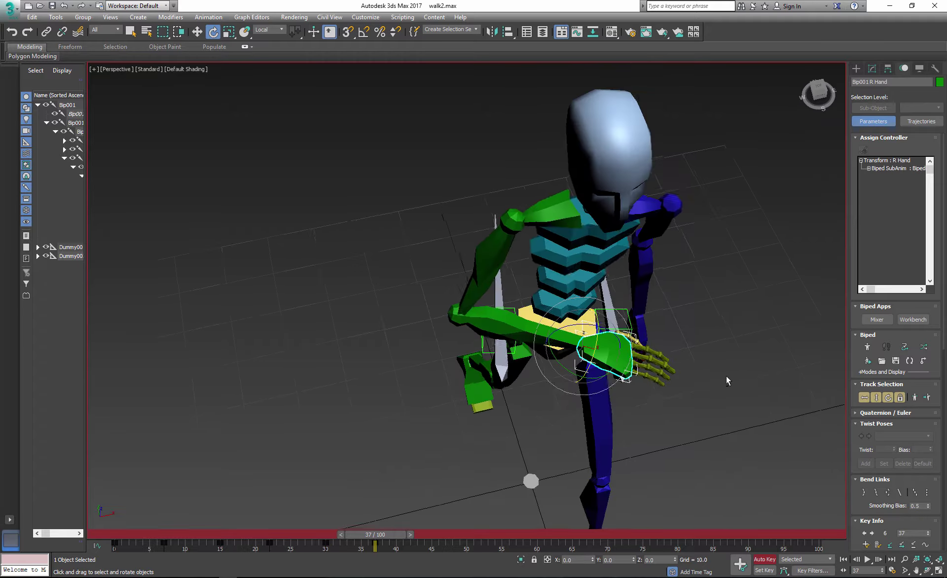
left_click_drag(553, 210, 538, 232)
left_click_drag(492, 266, 513, 276)
At frame 40, lower the right hand toward the handle of the weapon at the left hip.
middle_click_drag(587, 340, 484, 206, "alt")
left_click_drag(373, 534, 393, 533)
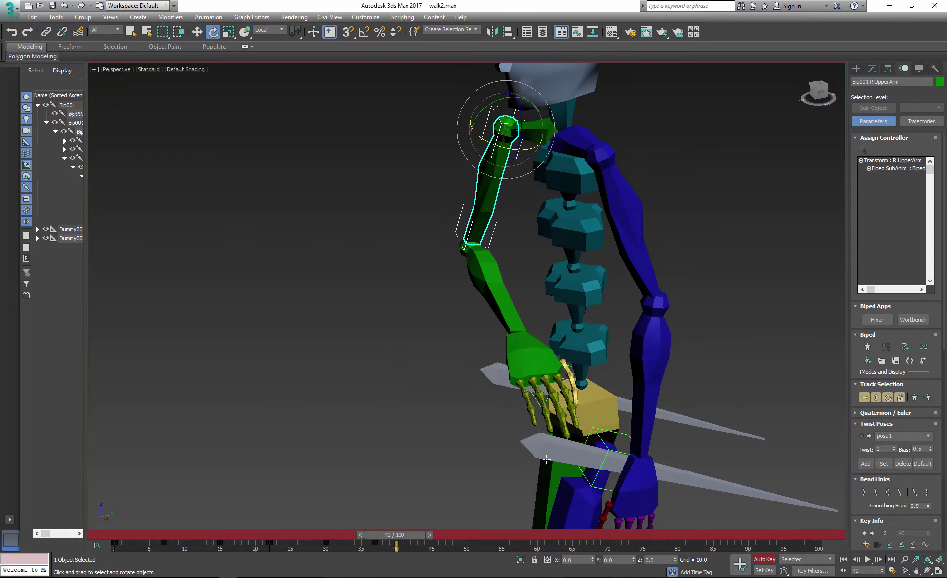
middle_click_drag(546, 459, 637, 434, "alt")
left_click(592, 343)
key("w")
left_click_drag(570, 298, 572, 322)
middle_click_drag(573, 322, 513, 321, "alt")
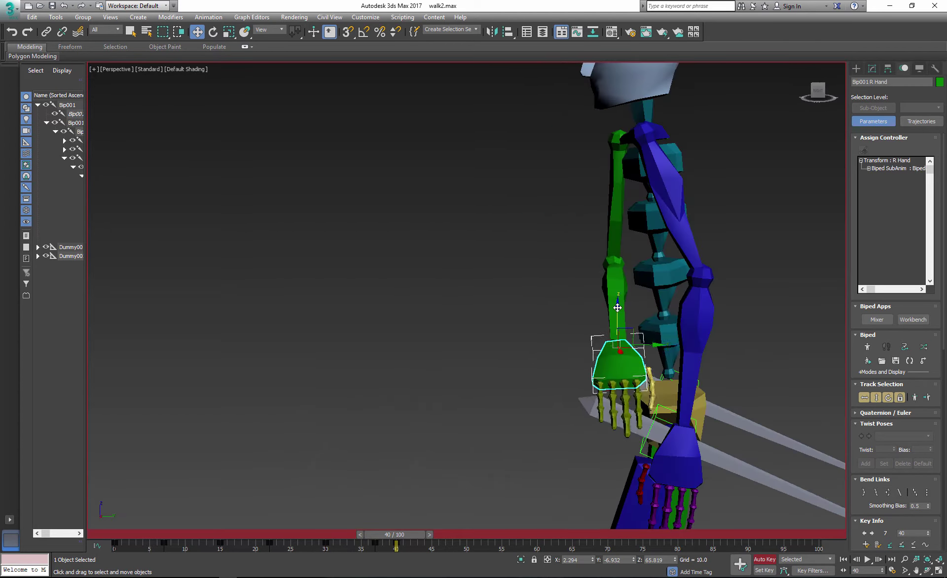
middle_click_drag(617, 307, 597, 346, "alt")
Return to frame 37 and rotate the right thumb's base joint away from the fingers.
left_click_drag(394, 535, 375, 535)
left_click(620, 366)
key("e")
left_click_drag(643, 340, 652, 353)
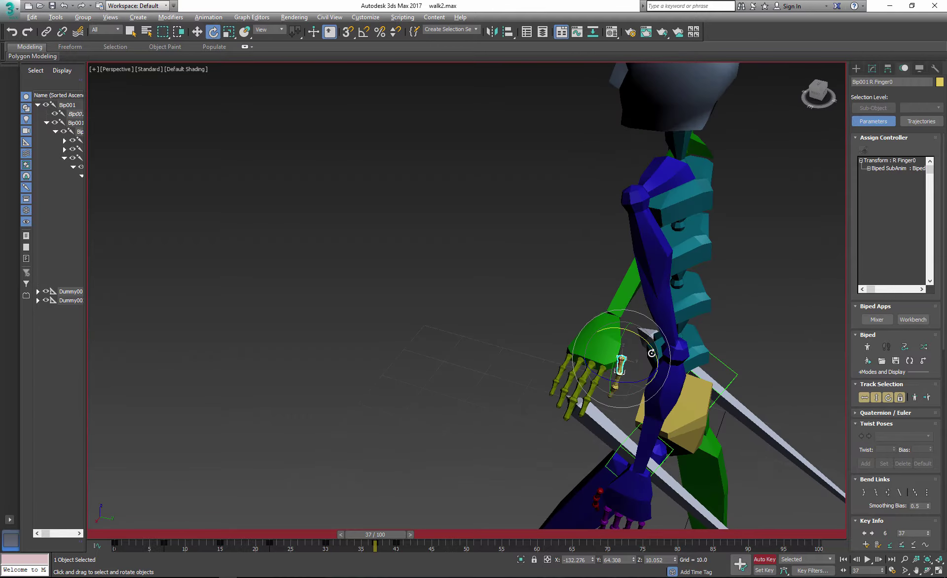
middle_click_drag(652, 353, 577, 326, "alt")
left_click_drag(629, 325, 647, 333)
At frame 40, rotate the right thumb's base joint to fit around the left-hip weapon's handle.
left_click_drag(375, 535, 394, 534)
middle_click_drag(553, 419, 567, 412, "alt")
left_click_drag(622, 369, 634, 376)
middle_click_drag(634, 394, 605, 418, "alt")
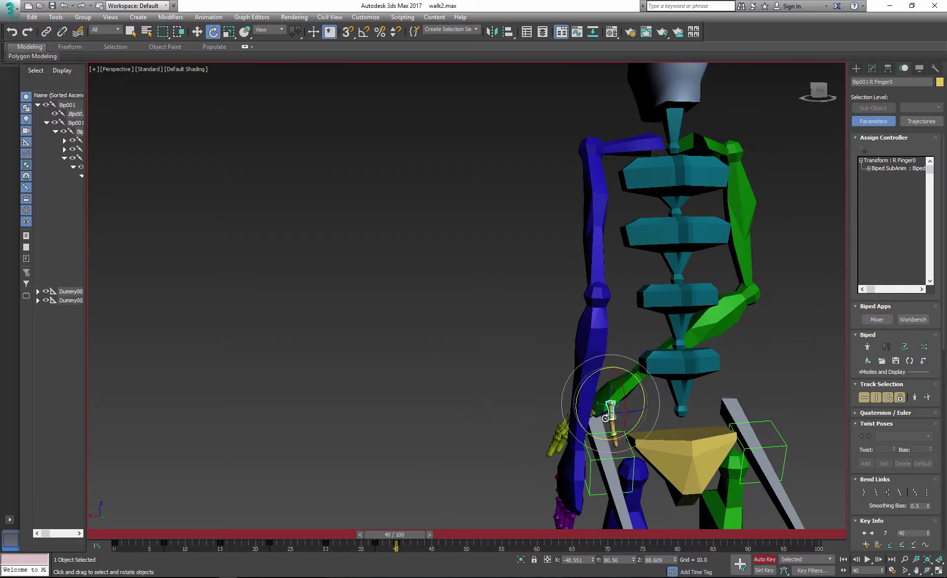
left_click_drag(606, 368, 603, 353)
middle_click_drag(610, 390, 683, 392, "alt")
Rotate the right hand at frame 40 to align it with the weapon's handle.
key("w")
left_click(589, 397)
key("e")
left_click_drag(624, 364, 632, 373)
key("w")
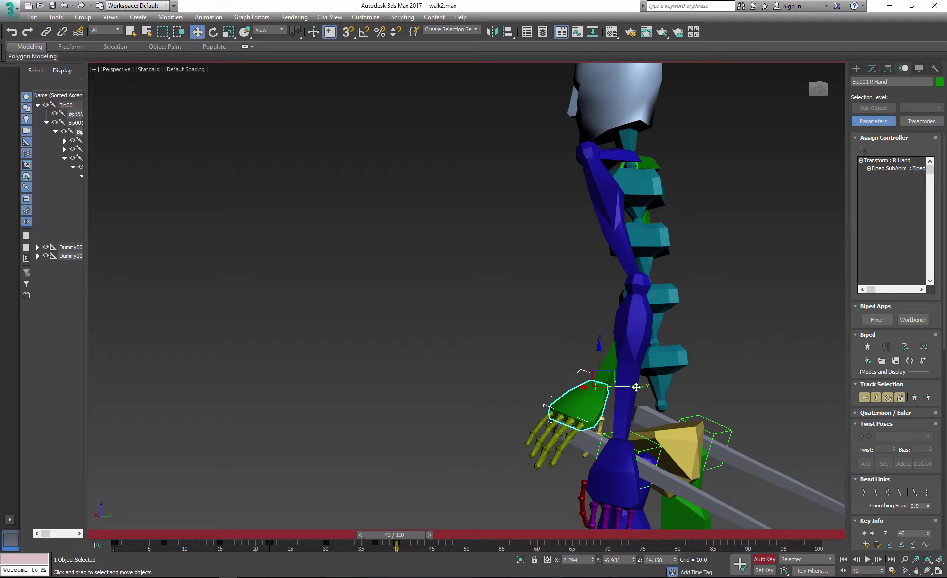
Select the right hand's four fingers without the thumb and curl all their joints around the weapon's handle at frame 40.
middle_click_drag(636, 387, 465, 485, "alt")
double_click(592, 420)
left_click(598, 403, "alt")
middle_click_drag(592, 407, 507, 444, "alt")
scroll(622, 442, "up", 5)
left_click_drag(651, 424, 609, 486, "alt")
scroll(583, 466, "down", 3)
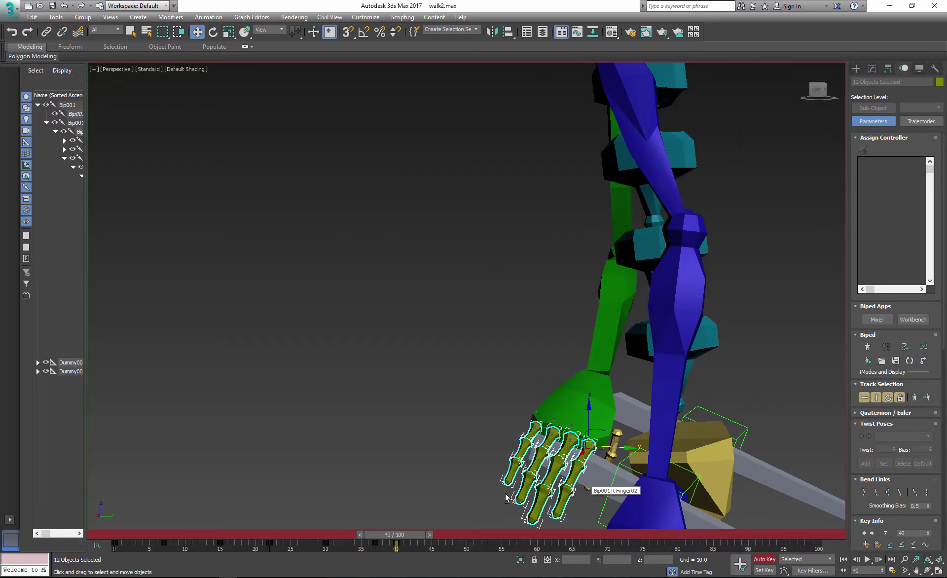
middle_click_drag(505, 498, 582, 474, "alt")
left_click(213, 32)
middle_click_drag(395, 326, 446, 341, "alt")
left_click_drag(546, 414, 573, 444)
middle_click_drag(572, 444, 611, 444, "alt")
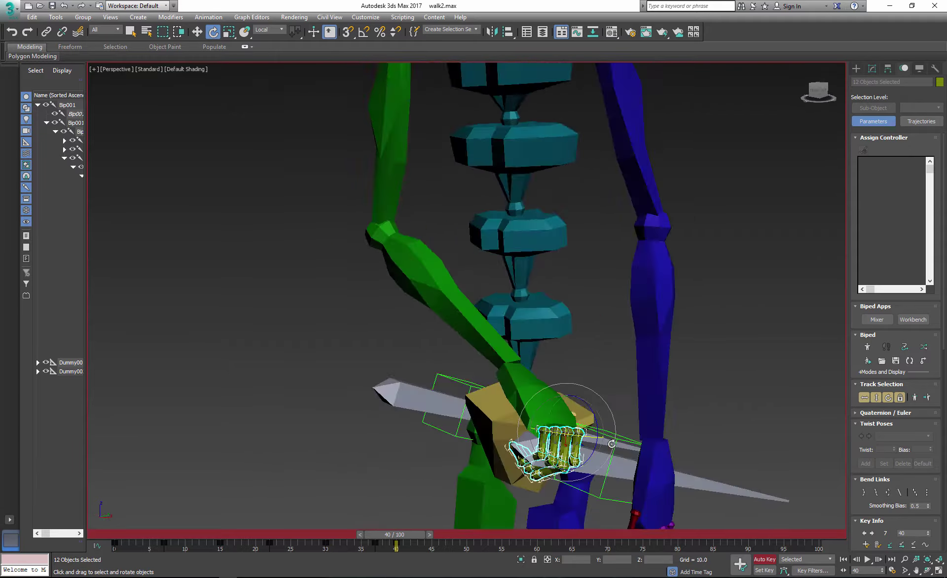
Scrub the frames just after the grab and move the right hand slightly closer to the weapon's handle.
mouse_move(397, 535)
left_mouse_down()
mouse_move(439, 535)
mouse_move(405, 535)
left_mouse_up()
middle_click_drag(533, 473, 491, 488, "alt")
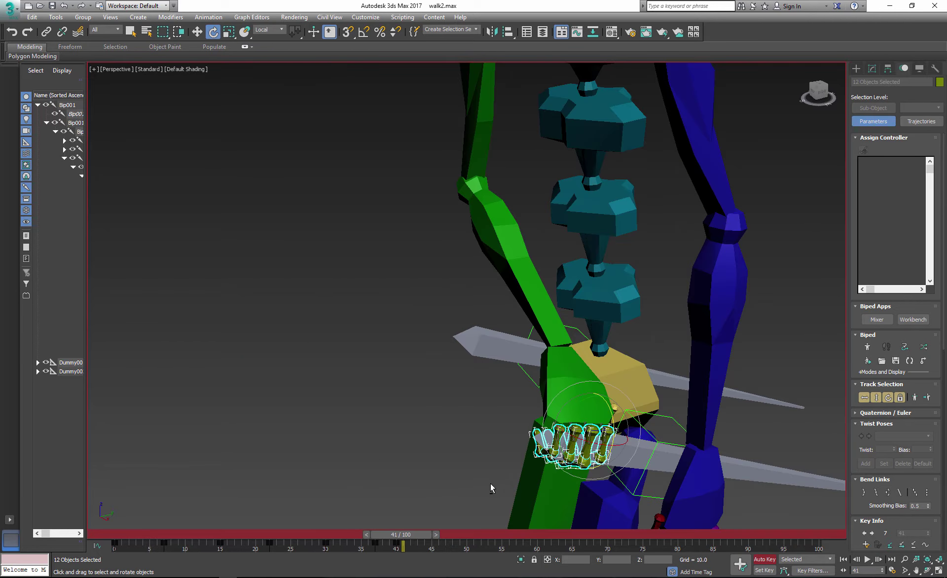
left_click(616, 455)
left_click_drag(426, 536, 419, 536)
middle_click_drag(504, 492, 547, 489, "alt")
mouse_move(415, 536)
left_mouse_down()
mouse_move(402, 536)
mouse_move(412, 537)
left_mouse_up()
middle_click_drag(533, 454, 602, 466, "alt")
left_click(602, 429)
left_click(197, 32)
left_click_drag(613, 407, 623, 409)
Select one joint on each of the right hand's four fingers and rotate them to tighten the grip.
left_click_drag(414, 537, 408, 540)
middle_click_drag(592, 461, 498, 473, "alt")
left_click(586, 468)
left_click(603, 481, "ctrl")
left_click(622, 492, "ctrl")
left_click(643, 486, "ctrl")
key("e")
left_click(660, 440)
left_click_drag(674, 441, 642, 387)
middle_click_drag(614, 420, 691, 419, "alt")
At frame 40, nudge the right hand down and sideways onto the weapon's handle.
left_click_drag(401, 536, 408, 535)
middle_click_drag(523, 420, 562, 414, "alt")
left_click(565, 402)
key("w")
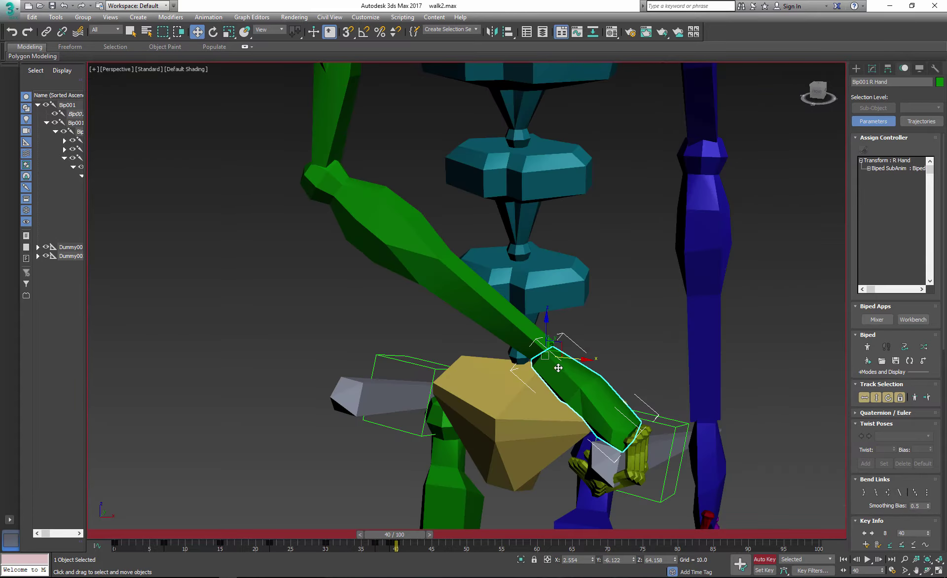
left_click_drag(547, 325, 546, 329)
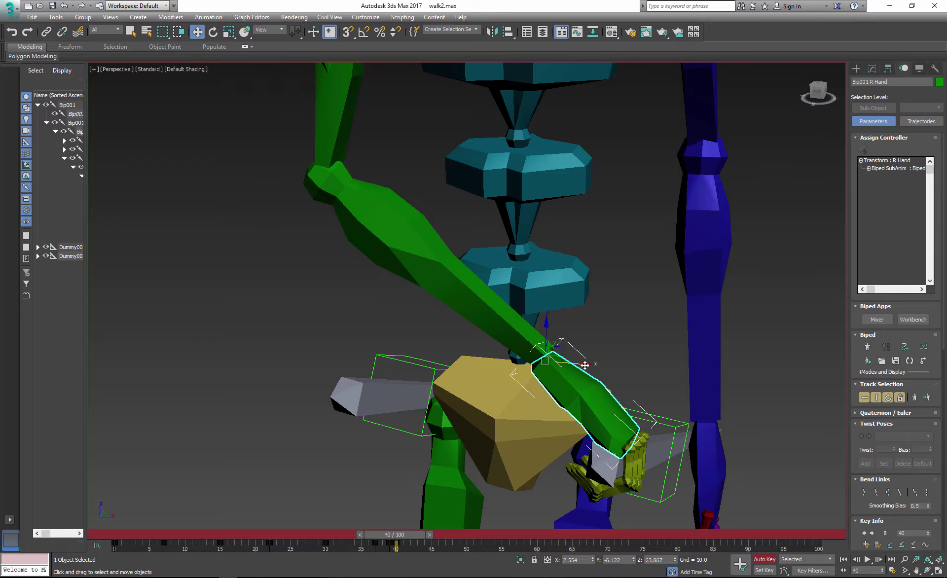
left_click_drag(585, 366, 588, 366)
middle_click_drag(588, 365, 565, 474, "alt")
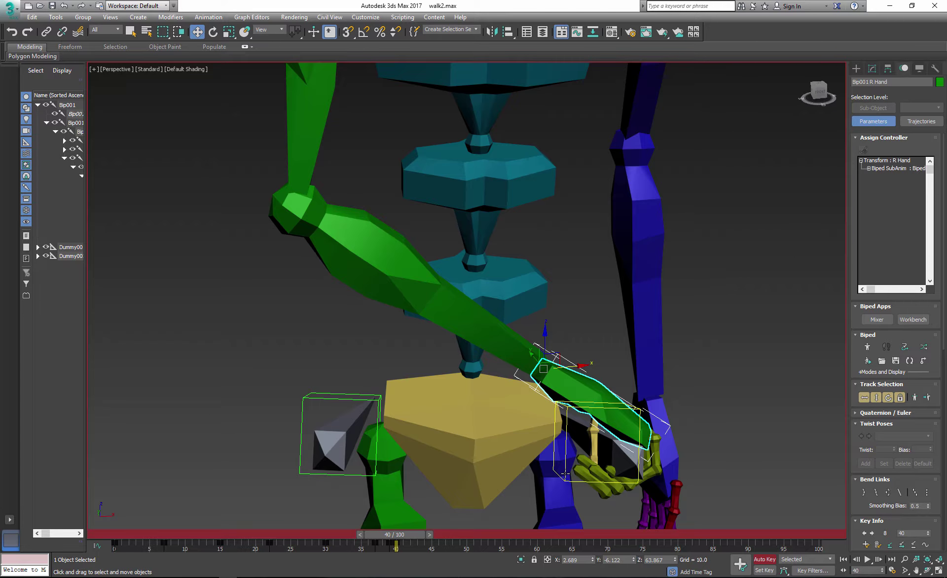
Move the left-hip dummy's pelvis link to start at frame 40 and add the biped's right hand as link target at frame 41.
left_click(565, 474)
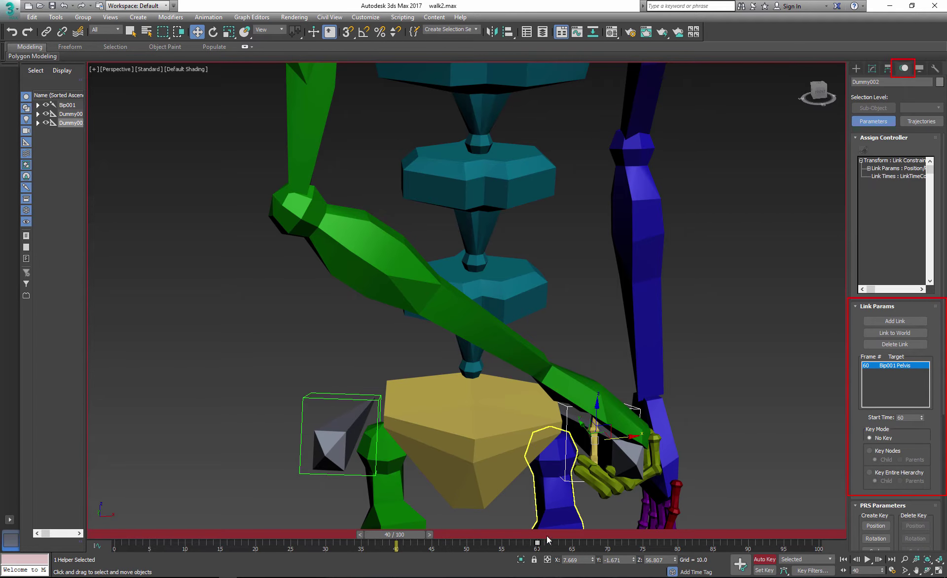
left_click_drag(547, 546, 535, 548)
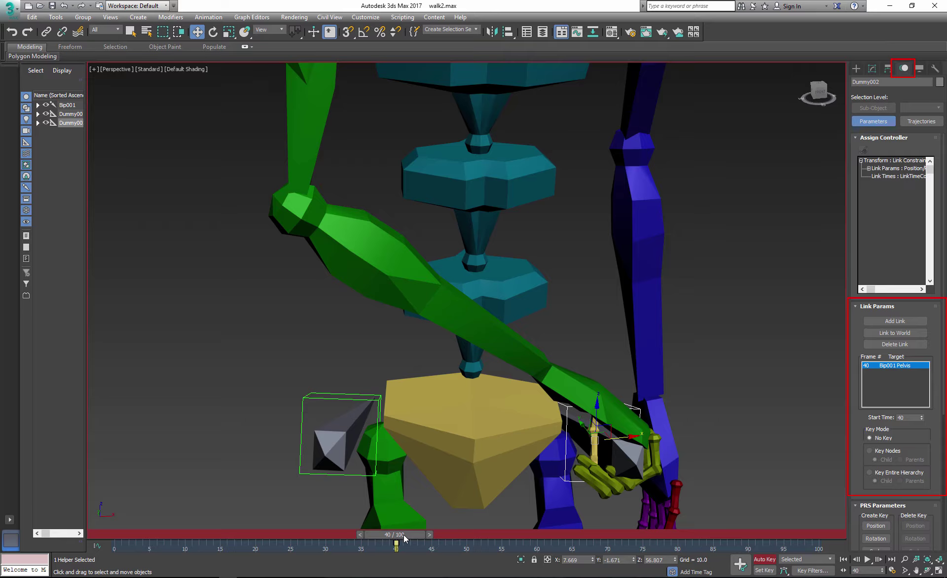
left_click(429, 534)
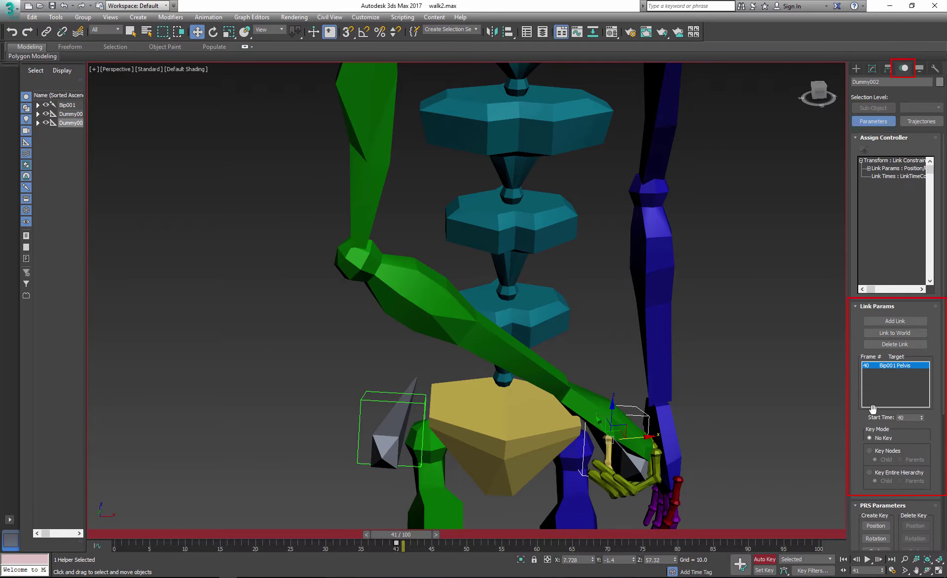
left_click(905, 322)
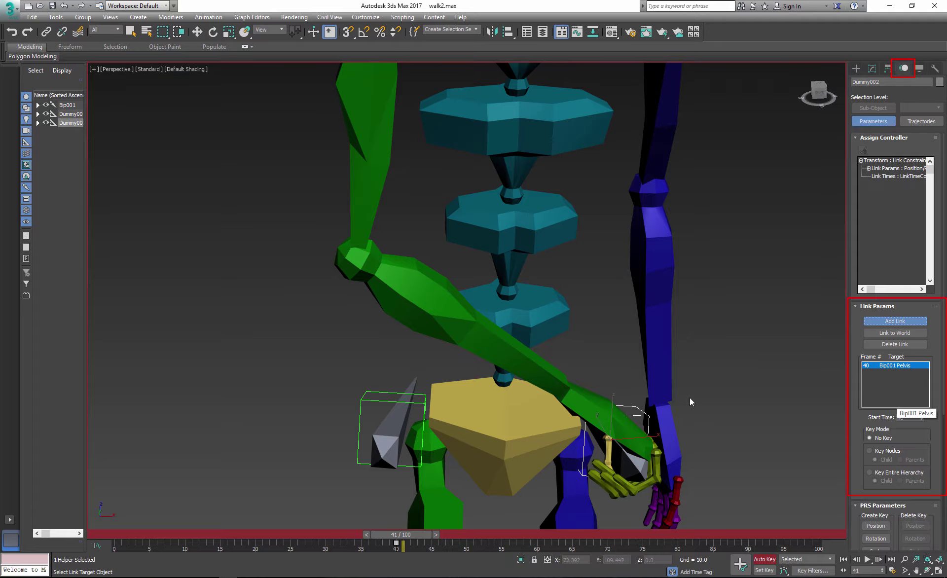
left_click(603, 410)
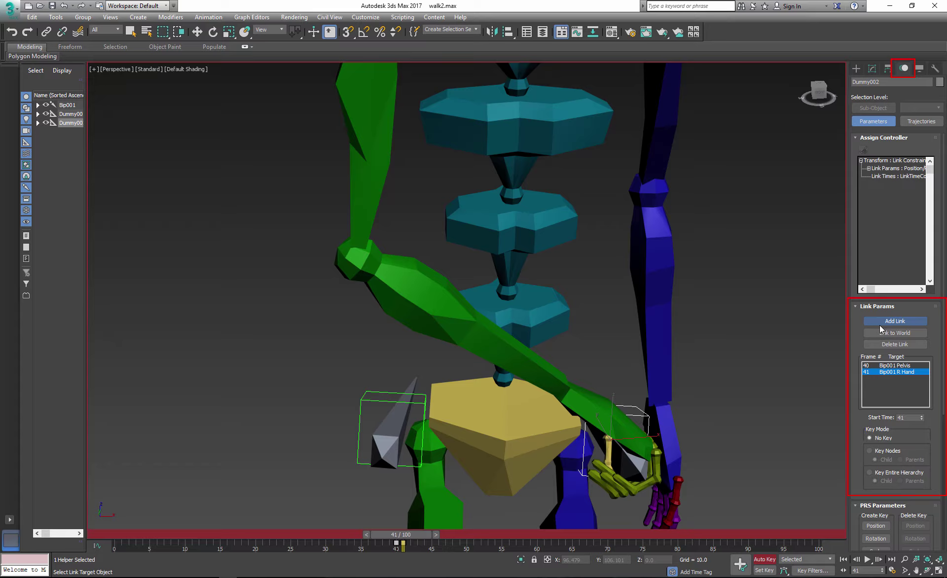
right_click(523, 475)
At frame 55, move the right hand forward and rotate it to begin drawing the weapon.
left_click_drag(421, 536, 442, 535)
left_click(574, 367)
scroll(575, 367, "down", 10)
middle_click_drag(493, 410, 513, 439, "alt")
left_click_drag(445, 535, 516, 538)
key("w")
left_click_drag(572, 372, 549, 379)
middle_click_drag(533, 365, 587, 372, "alt")
key("e")
left_click_drag(547, 367, 552, 385)
middle_click_drag(553, 385, 587, 383, "alt")
left_click_drag(492, 535, 306, 531)
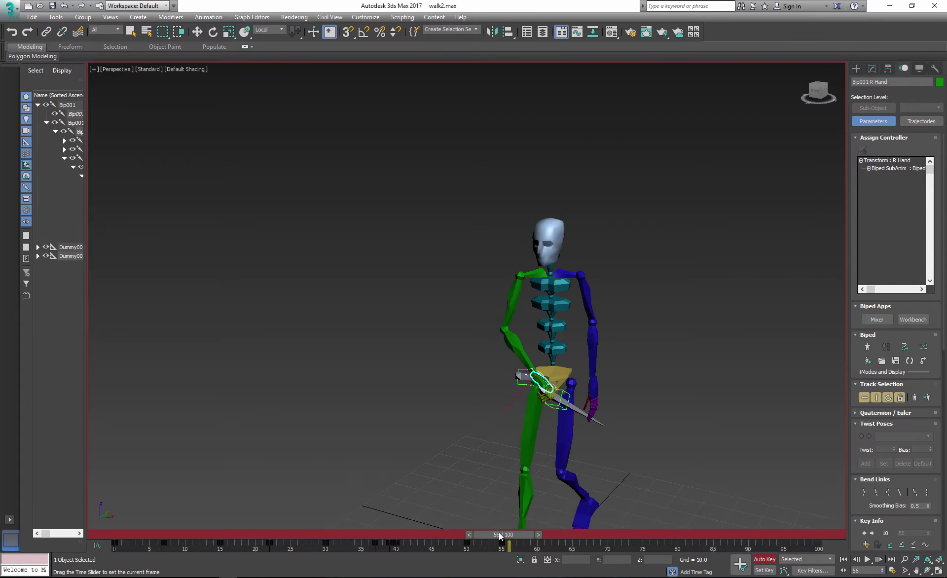
At frame 60, move the right hand forward and up in front of the body and rotate it to pull the weapon free.
left_click_drag(501, 537, 495, 536)
middle_click_drag(503, 476, 482, 489, "alt")
key("w")
left_click_drag(492, 536, 524, 537)
left_click_drag(577, 366, 544, 366)
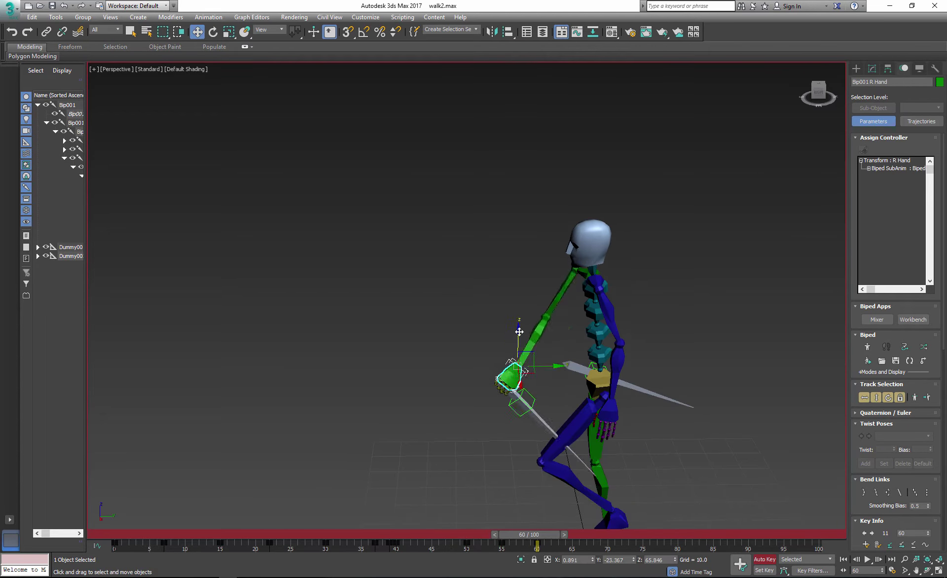
left_click_drag(519, 332, 520, 304)
middle_click_drag(518, 267, 588, 309, "alt")
left_click_drag(541, 310, 528, 315)
middle_click_drag(528, 340, 493, 320, "alt")
key("e")
left_click_drag(508, 311, 522, 315)
middle_click_drag(503, 355, 523, 368, "alt")
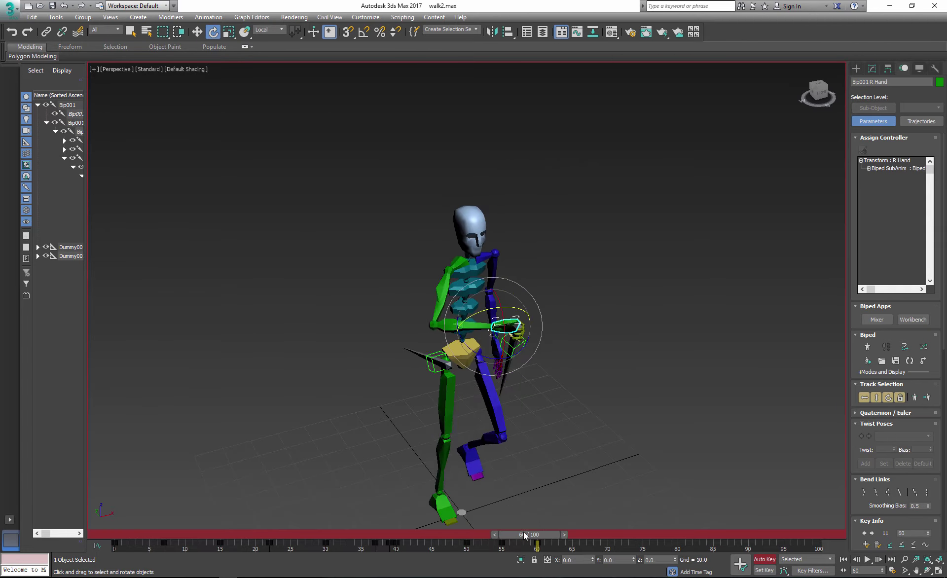
At frame 65, rotate the right arm and collarbone to swing the weapon out to the biped's right side.
left_click_drag(524, 537, 562, 537)
middle_click_drag(523, 444, 527, 415, "alt")
left_click(488, 271)
left_click_drag(481, 236, 466, 251)
middle_click_drag(474, 375, 469, 340, "alt")
left_click(434, 222)
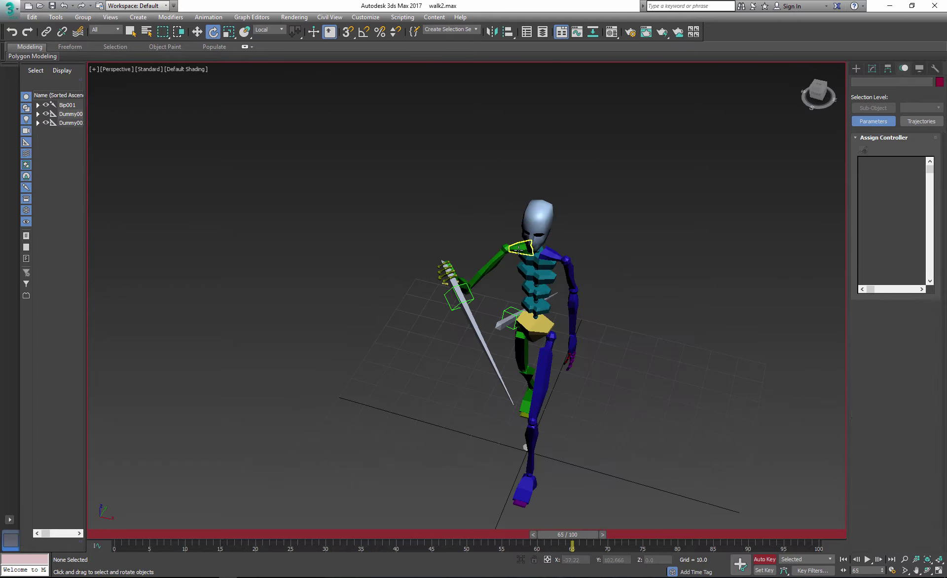
left_click(518, 250)
left_click_drag(519, 251, 518, 236)
Rotate the right hand at frame 65 to point the weapon upward and adjust its rotation a couple of frames further on.
middle_click_drag(518, 345, 622, 345, "alt")
left_click(605, 259)
left_click_drag(597, 282, 602, 262)
middle_click_drag(637, 302, 532, 415, "alt")
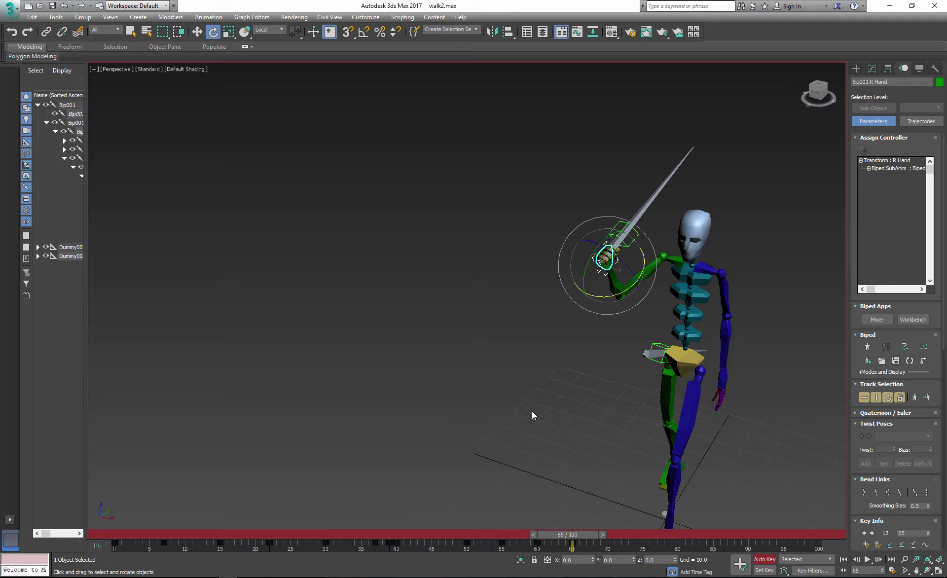
mouse_move(572, 535)
left_mouse_down()
mouse_move(237, 535)
mouse_move(587, 543)
left_mouse_up()
mouse_move(462, 447)
middle_mouse_down("alt")
mouse_move(582, 478)
mouse_move(449, 451)
middle_mouse_up("alt")
left_click_drag(562, 328, 580, 341)
Play the weapon draw and retime the whole right arm's keys around frames 55–60.
left_click_drag(591, 534, 438, 544)
double_click(647, 307)
mouse_move(502, 545)
left_mouse_down()
mouse_move(477, 545)
mouse_move(502, 545)
left_mouse_up()
left_click(867, 560)
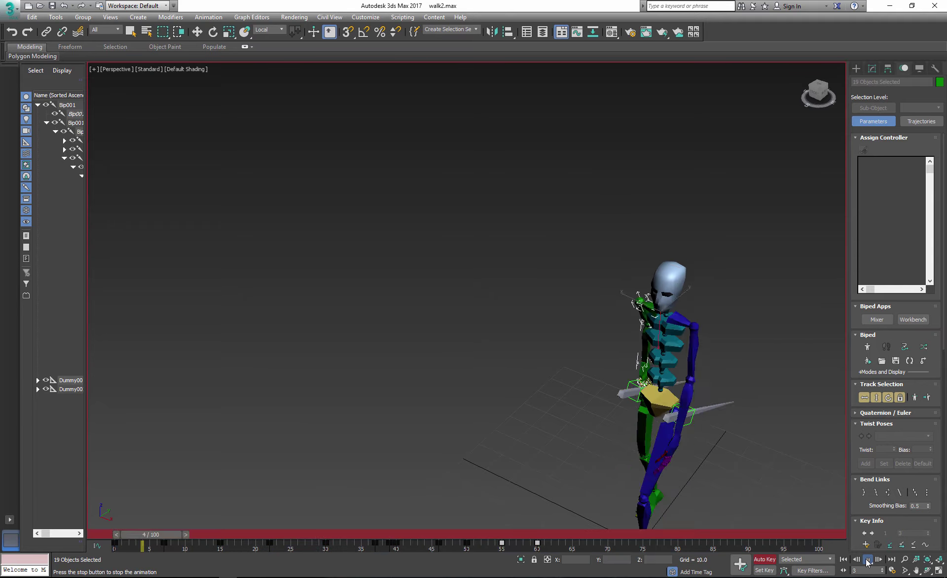
left_click(867, 559)
left_click_drag(562, 542, 501, 551)
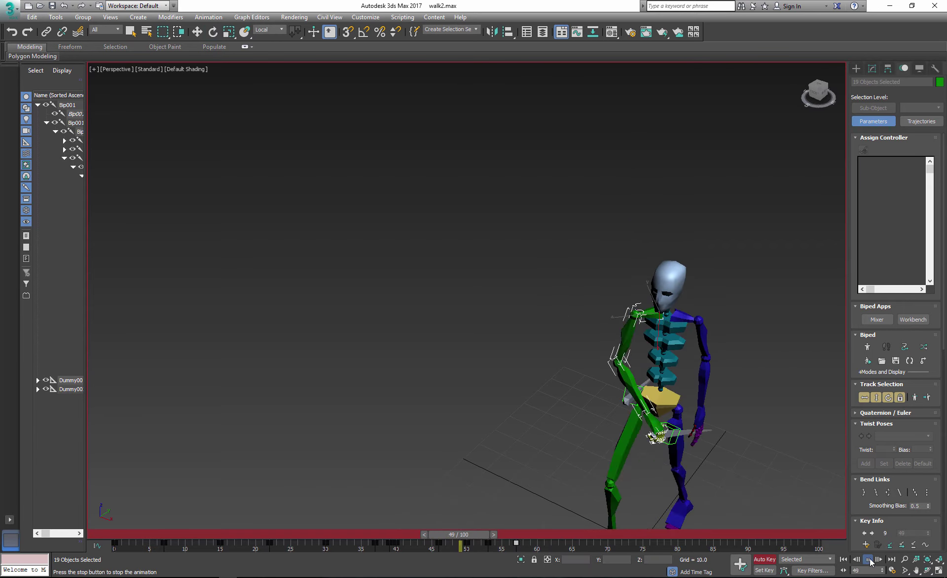
Around frame 37, move the left hand slightly outward so it clears the reaching right hand.
left_click_drag(336, 550, 386, 549)
middle_click_drag(562, 419, 599, 402, "alt")
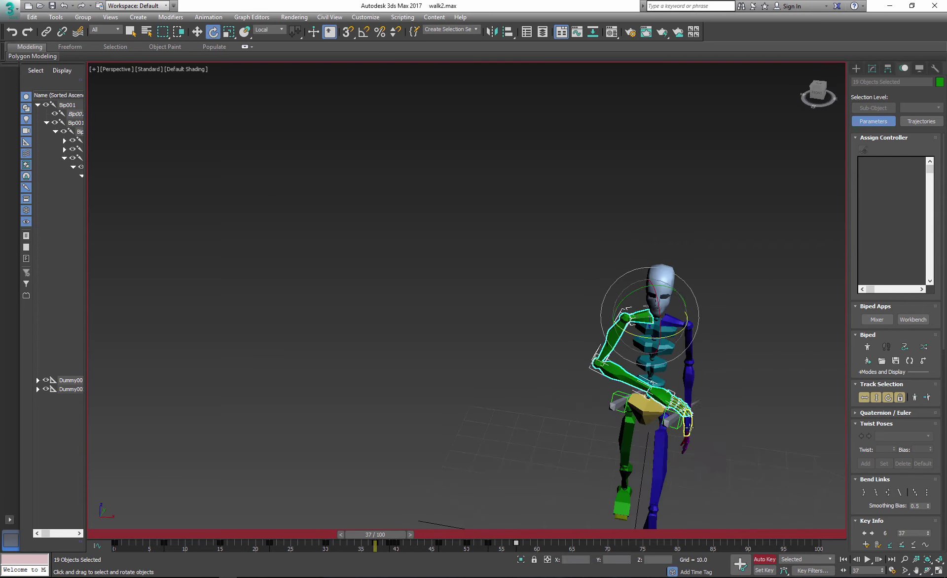
left_click(688, 424)
key("w")
left_click_drag(744, 403, 746, 404)
middle_click_drag(735, 410, 681, 395, "alt")
left_click_drag(386, 535, 469, 542)
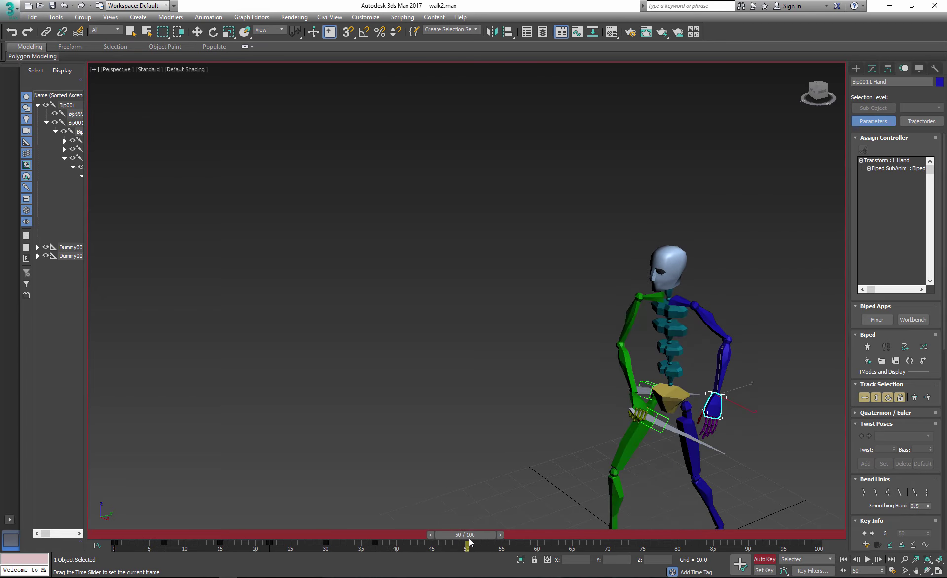
At frame 62, key the left hand and move it across the body toward the weapon still hanging at the hip.
middle_click_drag(528, 419, 567, 439, "alt")
left_click_drag(468, 535, 577, 535)
key("w")
left_click(866, 544)
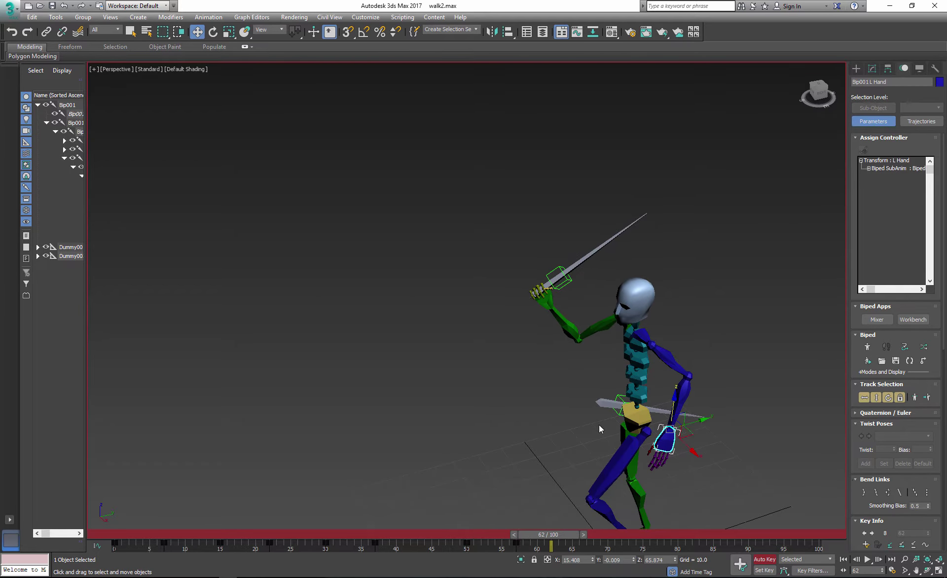
left_click_drag(693, 423, 666, 429)
middle_click_drag(661, 434, 684, 443, "alt")
left_click_drag(642, 441, 615, 439)
middle_click_drag(615, 439, 631, 442, "alt")
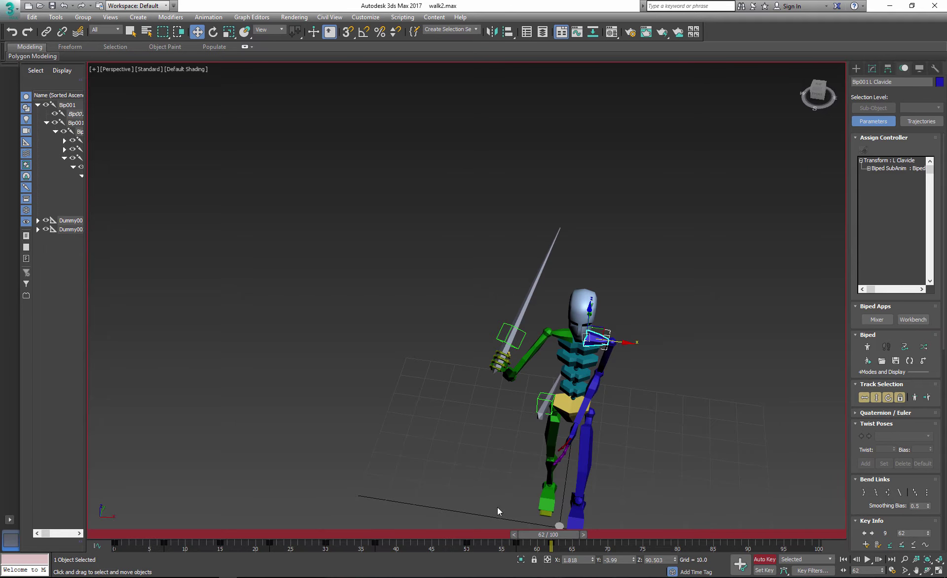
Copy the whole right arm's reaching posture from frame 37 and paste it opposite onto the left arm.
left_click_drag(486, 534, 373, 524)
double_click(563, 343)
left_click_drag(867, 466, 871, 305)
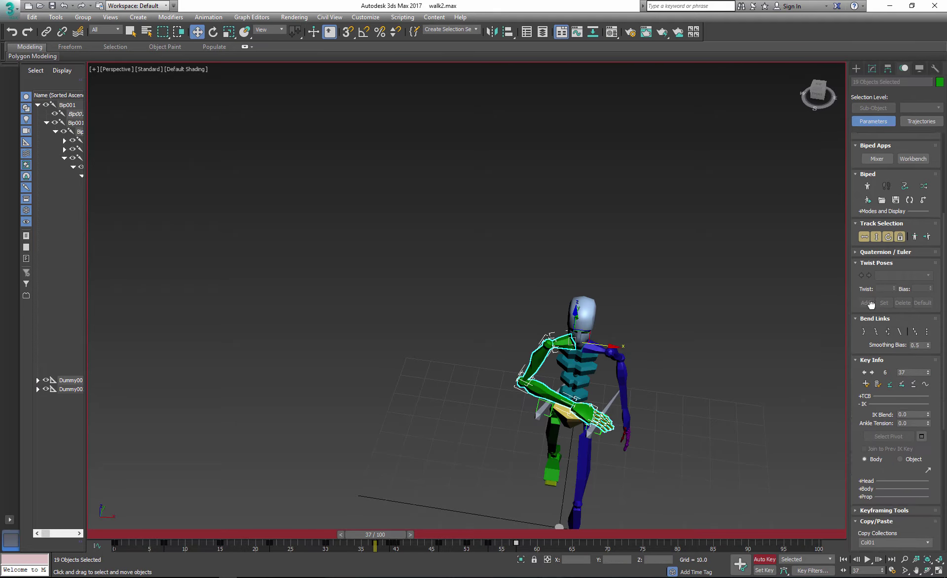
scroll(868, 409, "down", 3)
left_click_drag(396, 535, 544, 534)
left_click(575, 431)
left_click(889, 517)
middle_click_drag(711, 454, 674, 467, "alt")
left_click_drag(547, 534, 512, 530)
middle_click_drag(547, 454, 498, 466, "alt")
left_click_drag(523, 535, 552, 536)
middle_click_drag(593, 495, 604, 432, "alt")
Copy the right arm's grabbing posture and paste it opposite onto the left arm so the left hand reaches the second weapon.
left_click_drag(555, 534, 421, 534)
middle_click_drag(612, 456, 573, 465, "alt")
double_click(387, 243)
middle_click_drag(474, 377, 434, 380, "alt")
left_click_drag(426, 534, 561, 534)
left_click(864, 517)
left_click(388, 347)
double_click(428, 240)
left_click(890, 517)
middle_click_drag(419, 493, 522, 510, "alt")
Check the left arm's reach up to frame 75 and move its grab key to frame 74.
mouse_move(562, 535)
left_mouse_down()
mouse_move(538, 531)
mouse_move(563, 533)
left_mouse_up()
middle_click_drag(567, 474, 538, 493, "alt")
left_click_drag(558, 534, 647, 558)
middle_click_drag(548, 503, 597, 478, "alt")
left_click_drag(643, 544, 636, 545)
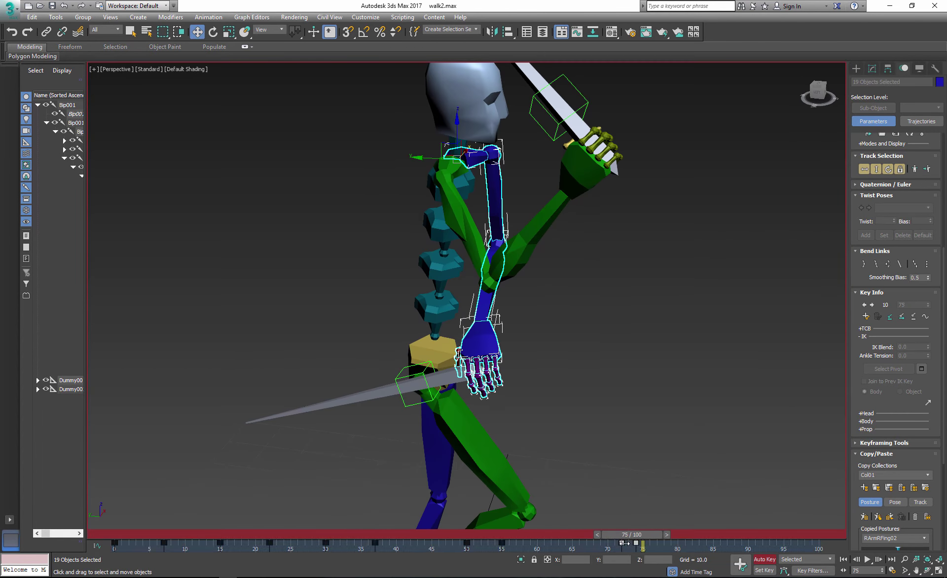
At frame 75, select the left hand's finger joints and curl them around the weapon's handle.
middle_click_drag(555, 489, 582, 473, "alt")
left_click(581, 389)
middle_click_drag(581, 395, 590, 419, "alt")
key("e")
key("w")
scroll(569, 425, "up", 4)
left_click(520, 393)
left_click(529, 423, "ctrl")
left_click(546, 397, "ctrl")
left_click(567, 385, "ctrl")
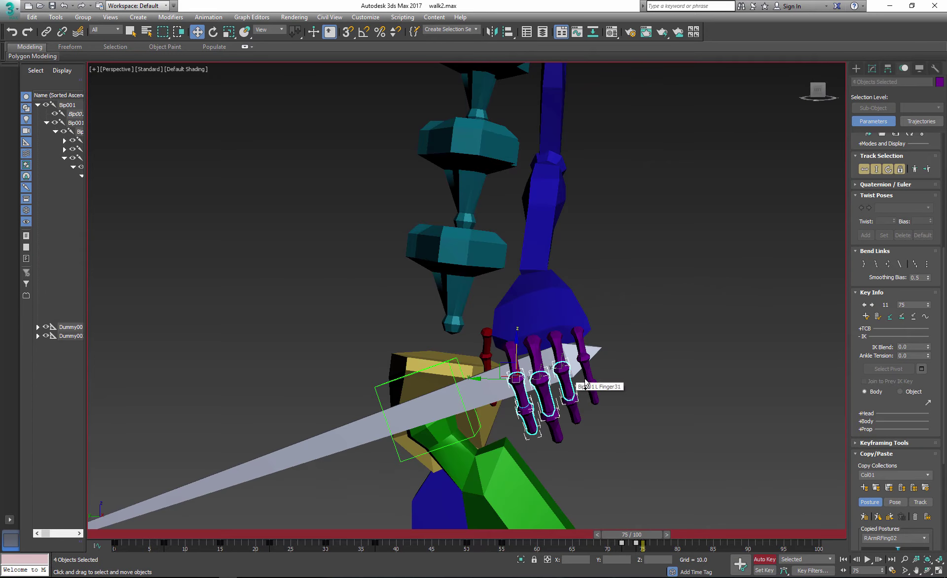
left_click_drag(520, 383, 523, 399)
Adjust the left index finger's second joint and the thumb to close the grip on the weapon.
left_click(519, 387)
middle_click_drag(518, 387, 685, 389, "alt")
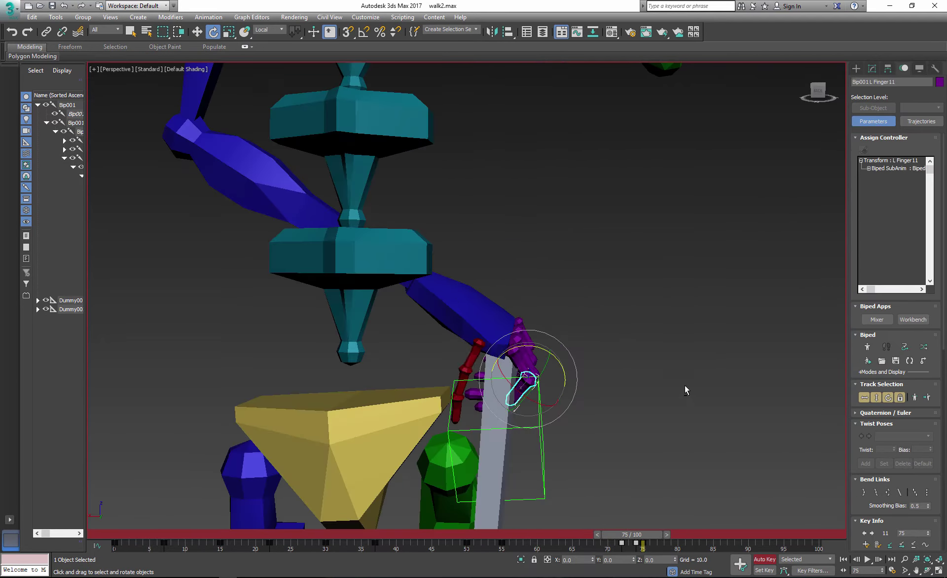
left_click(474, 356)
middle_click_drag(474, 356, 383, 385, "alt")
middle_click_drag(383, 385, 345, 348)
left_click_drag(638, 535, 639, 538)
Move the second weapon dummy's pelvis link to frame 74 and add a link to the left hand at frame 75.
middle_click_drag(437, 370, 445, 404, "alt")
left_click(445, 403)
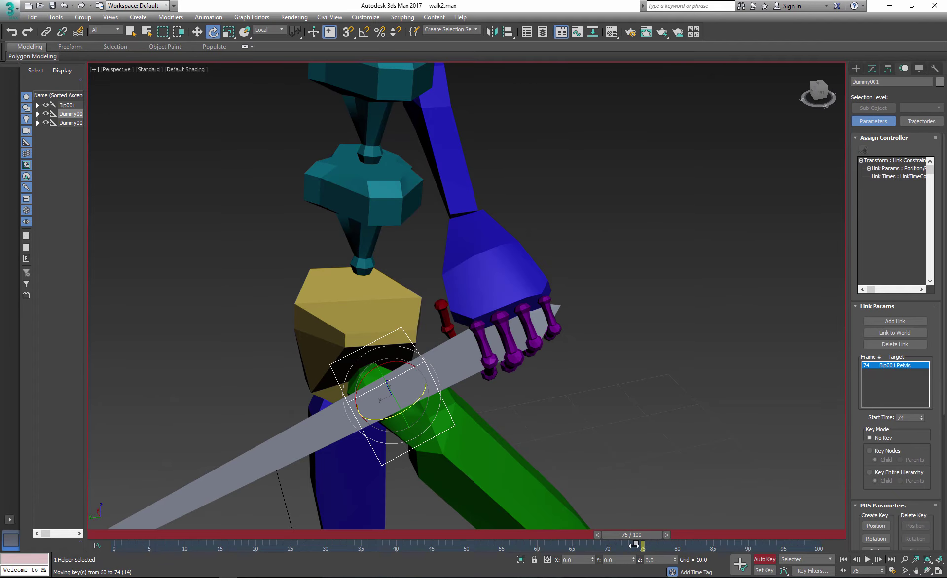
left_click(886, 322)
left_click(485, 302)
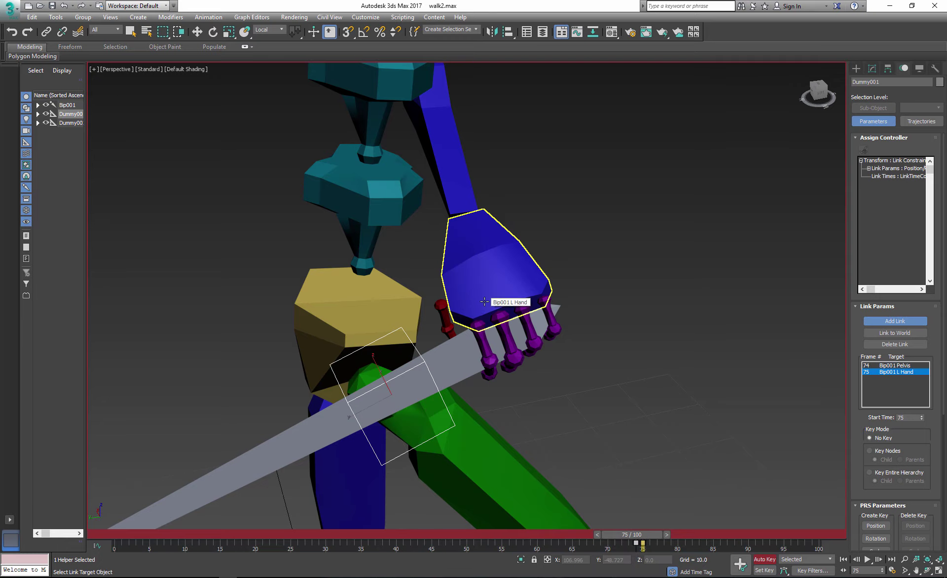
mouse_move(655, 535)
left_mouse_down()
mouse_move(699, 535)
mouse_move(657, 536)
left_mouse_up()
scroll(706, 437, "down", 4)
middle_click_drag(706, 437, 638, 490, "alt")
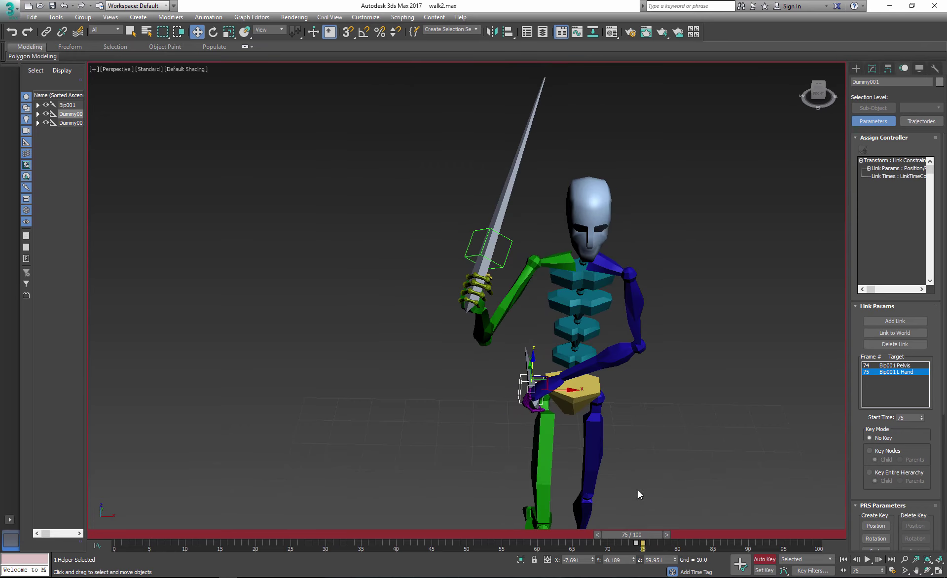
Copy the right arm's weapon-pulling posture and paste it opposite onto the left arm at frame 80.
left_click(488, 336)
left_click_drag(652, 532, 683, 537)
double_click(567, 274)
scroll(880, 449, "down", 1)
scroll(878, 449, "down", 5)
left_click(605, 270)
middle_click_drag(726, 468, 704, 481, "alt")
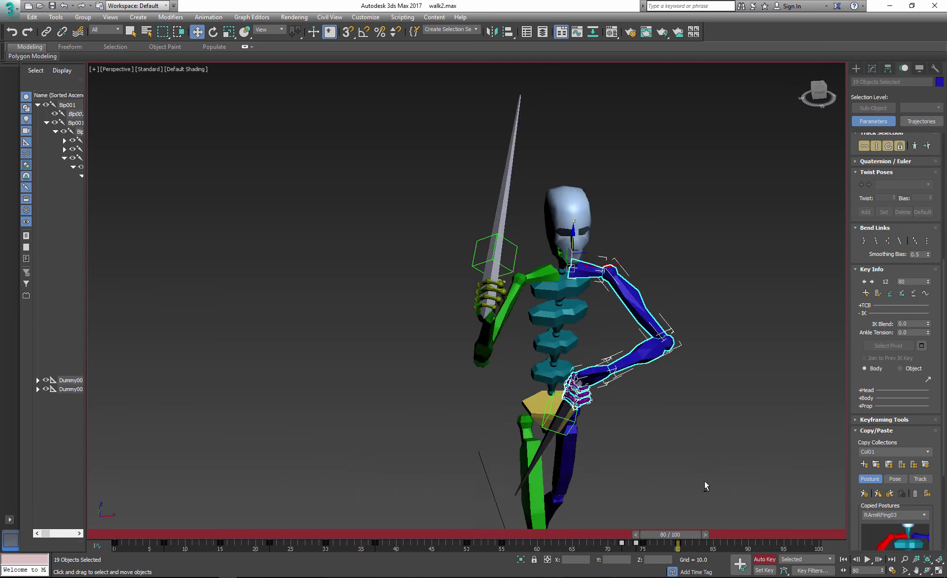
Copy the right arm's raised posture and paste it opposite onto the left arm past frame 80 to hold up the second weapon.
double_click(562, 250)
left_click_drag(670, 534, 712, 535)
double_click(626, 262)
left_click(890, 494)
middle_click_drag(713, 477, 707, 494, "alt")
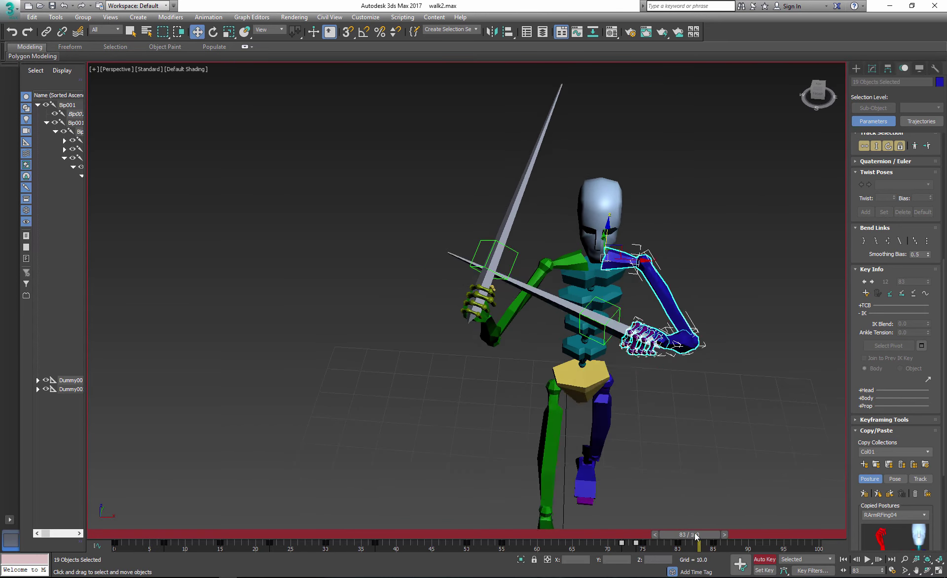
At frame 70, move the right hand slightly and rotate the right arm to adjust how it holds the drawn weapon.
left_click_drag(700, 534, 621, 535)
left_click(476, 291)
key("w")
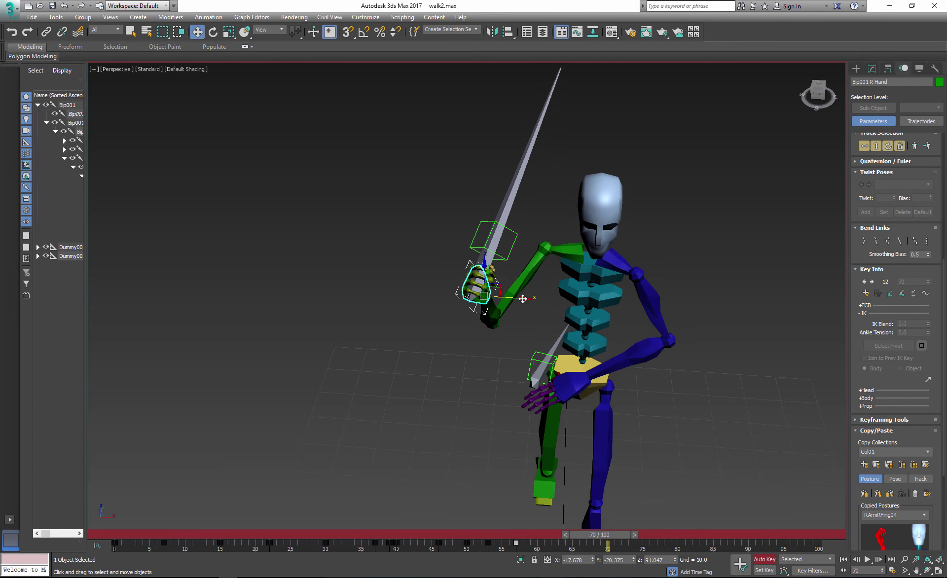
left_click_drag(521, 298, 531, 291)
key("e")
middle_click_drag(375, 232, 431, 217, "alt")
left_click(435, 276)
left_click_drag(413, 228, 417, 233)
middle_click_drag(434, 246, 375, 252, "alt")
left_click_drag(571, 535, 672, 534)
left_click(588, 284)
middle_click_drag(540, 358, 556, 385, "alt")
left_click_drag(691, 536, 709, 538)
key("ctrl+z")
key("ctrl+z")
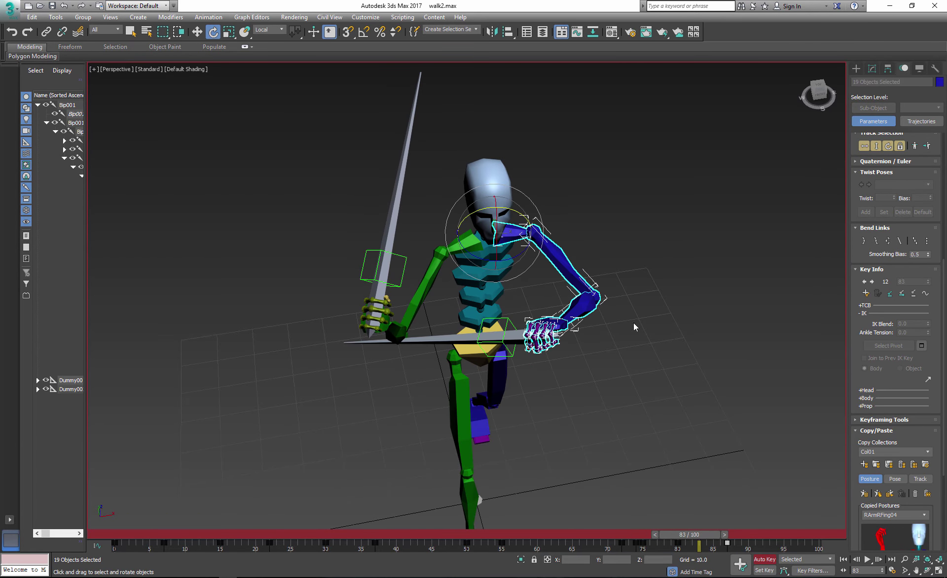
At frame 83, rotate the left hand and left upper arm to swing the second weapon outward, clear of the body.
left_click(557, 325)
left_click_drag(551, 302, 539, 312)
mouse_move(690, 535)
left_mouse_down()
mouse_move(705, 536)
mouse_move(690, 536)
left_mouse_up()
middle_click_drag(612, 266, 617, 290, "alt")
left_click(575, 251)
left_click_drag(543, 242, 563, 262)
middle_click_drag(564, 262, 581, 261, "alt")
left_click_drag(567, 237, 580, 250)
mouse_move(690, 536)
left_mouse_down()
mouse_move(751, 536)
mouse_move(702, 537)
left_mouse_up()
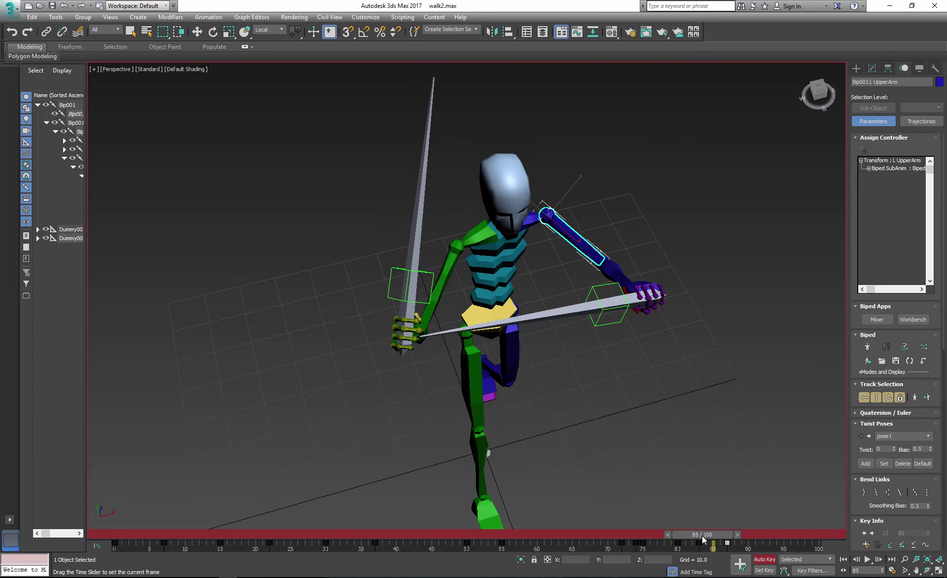
At frame 85, move the left hand to refine the arc of the second weapon's draw.
middle_click_drag(630, 276, 634, 316, "alt")
left_click(640, 318)
left_click(198, 32)
left_click_drag(641, 309, 651, 322)
middle_click_drag(636, 345, 634, 282, "alt")
Check the weapon draw back to frame 0 and set the animation's end time to 150.
left_click_drag(709, 535, 756, 493)
middle_click_drag(494, 380, 581, 373, "alt")
scroll(580, 373, "up", 3)
scroll(580, 373, "down", 5)
left_click_drag(734, 535, 622, 522)
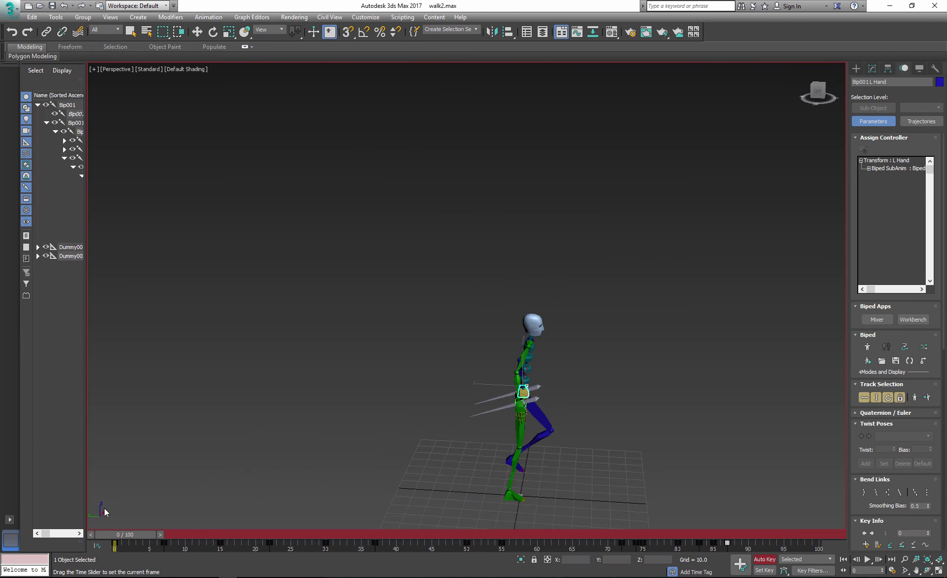
left_click(895, 571)
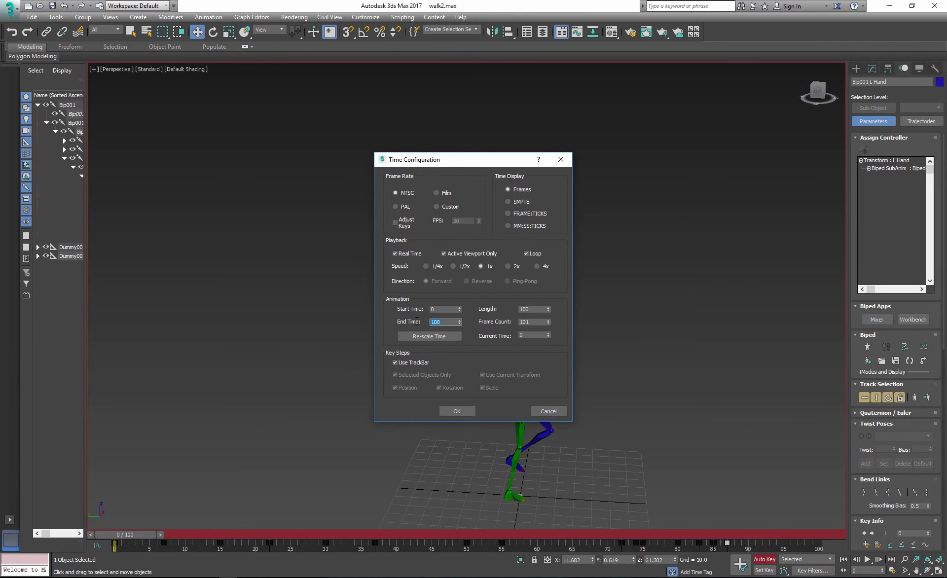
type("150")
left_click(456, 411)
Select the biped without its arms and weapons and copy its walk keys past frame 90 to continue the walk.
key("ctrl+a")
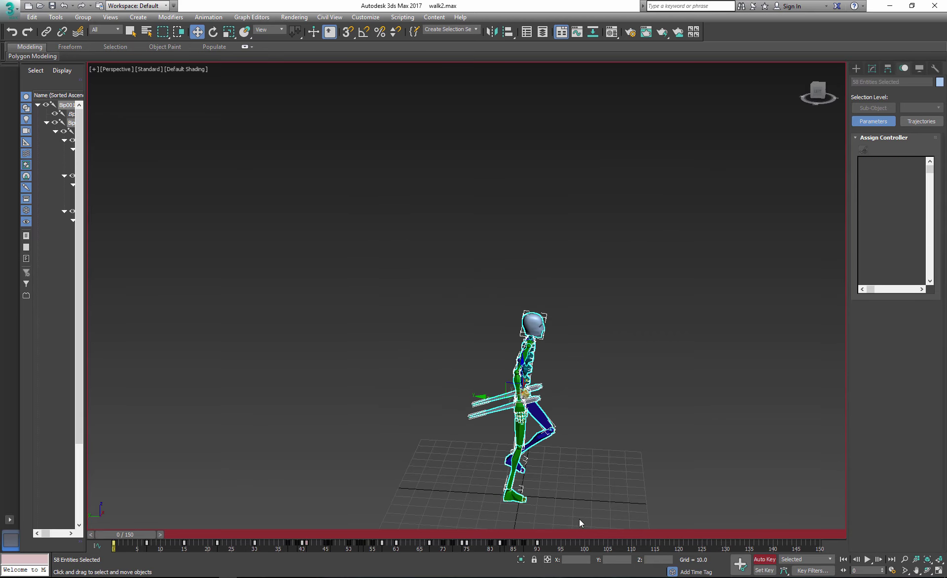
left_click_drag(309, 534, 546, 529)
key("w")
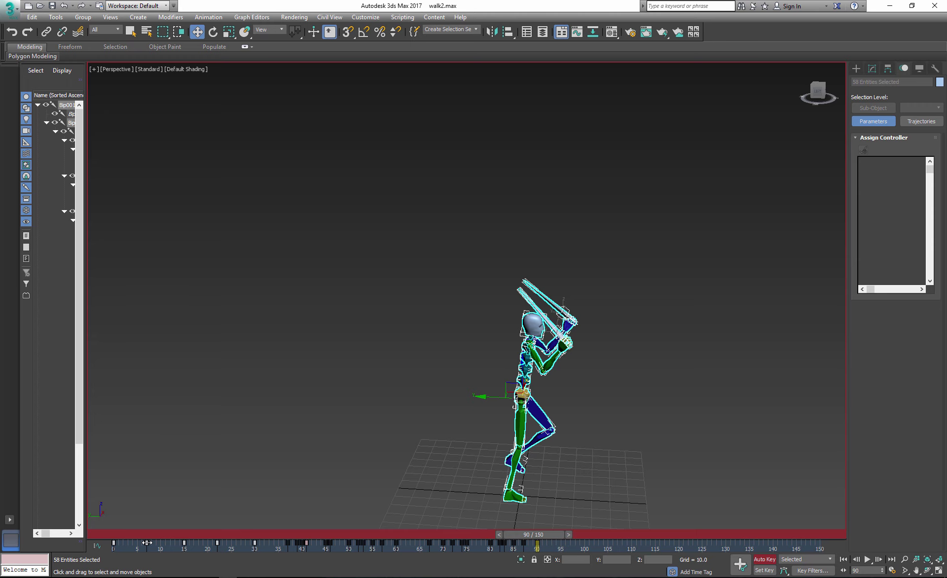
left_click_drag(603, 312, 560, 368)
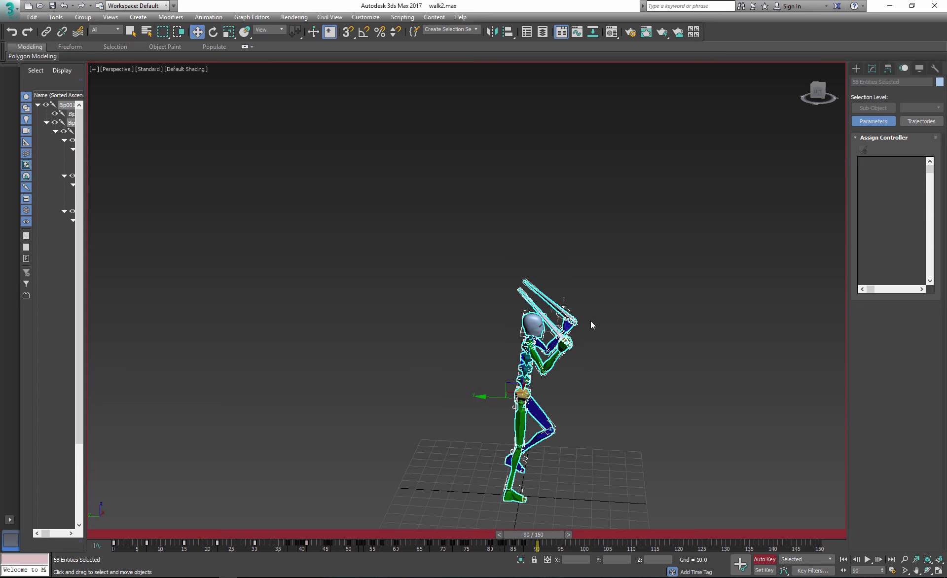
scroll(557, 348, "up", 5)
mouse_move(577, 345)
middle_mouse_down("alt")
mouse_move(488, 341)
mouse_move(575, 347)
middle_mouse_up("alt")
scroll(573, 394, "down", 4)
middle_click_drag(573, 444, 531, 372)
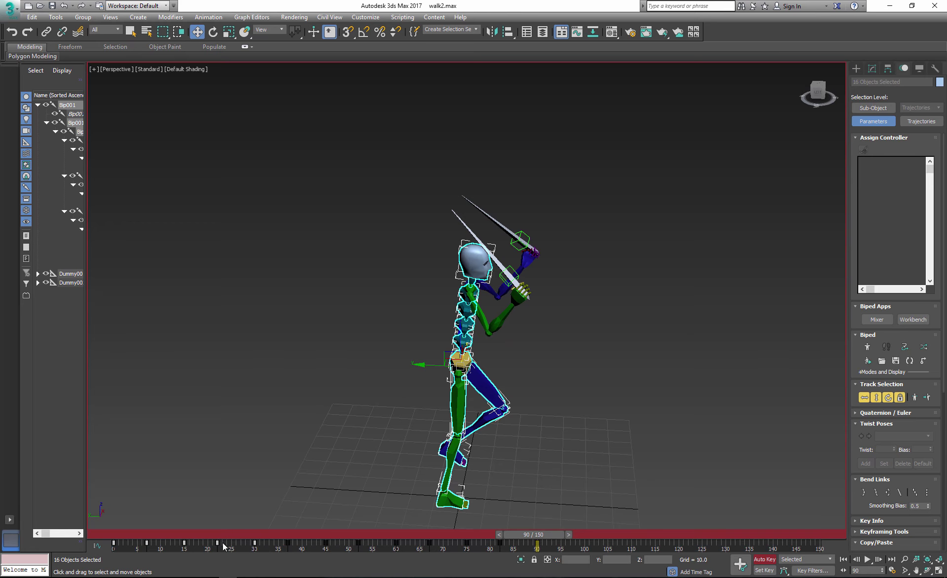
left_click_drag(217, 544, 641, 544, "shift")
At frame 97, rotate the right upper arm to start swinging the raised weapon.
left_click_drag(538, 535, 672, 535)
mouse_move(572, 543)
left_mouse_down("shift")
mouse_move(621, 543)
mouse_move(564, 535)
left_mouse_up("shift")
scroll(483, 345, "up", 3)
left_click(482, 376)
key("e")
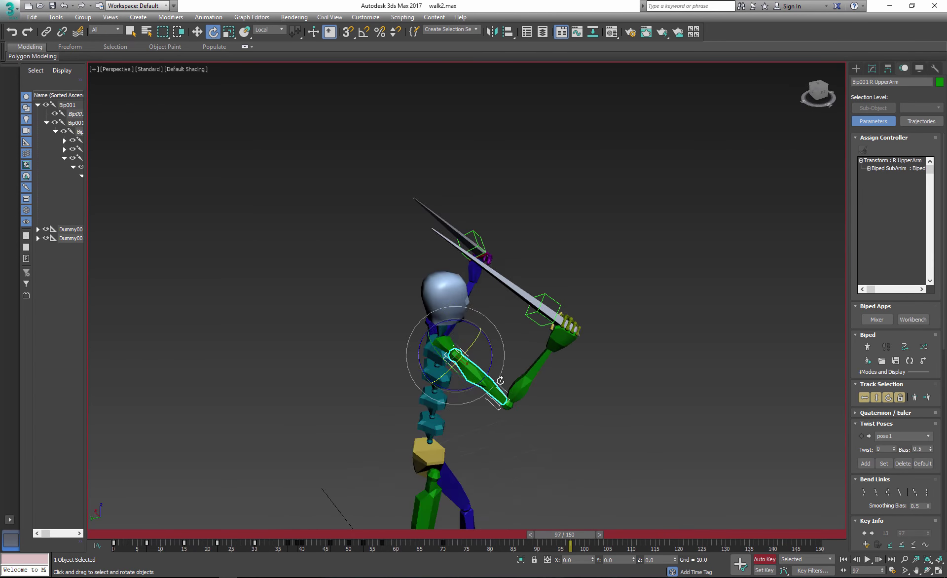
left_click_drag(502, 383, 444, 338)
middle_click_drag(444, 340, 532, 345, "alt")
Rotate the rest of the right arm and lower the hand at frame 97 to complete the weapon's downward swing.
left_click(490, 380)
left_click_drag(528, 344, 542, 341)
middle_click_drag(542, 341, 451, 375, "alt")
key("w")
left_click_drag(516, 332, 518, 364)
middle_click_drag(518, 364, 498, 368, "alt")
Copy the whole right arm's posture at frame 97, select the left collarbone and play the animation.
mouse_move(568, 535)
left_mouse_down()
mouse_move(310, 513)
mouse_move(584, 516)
mouse_move(567, 516)
left_mouse_up()
middle_click_drag(567, 405, 523, 424, "alt")
double_click(524, 259)
left_click_drag(853, 510, 853, 392)
left_click(865, 518)
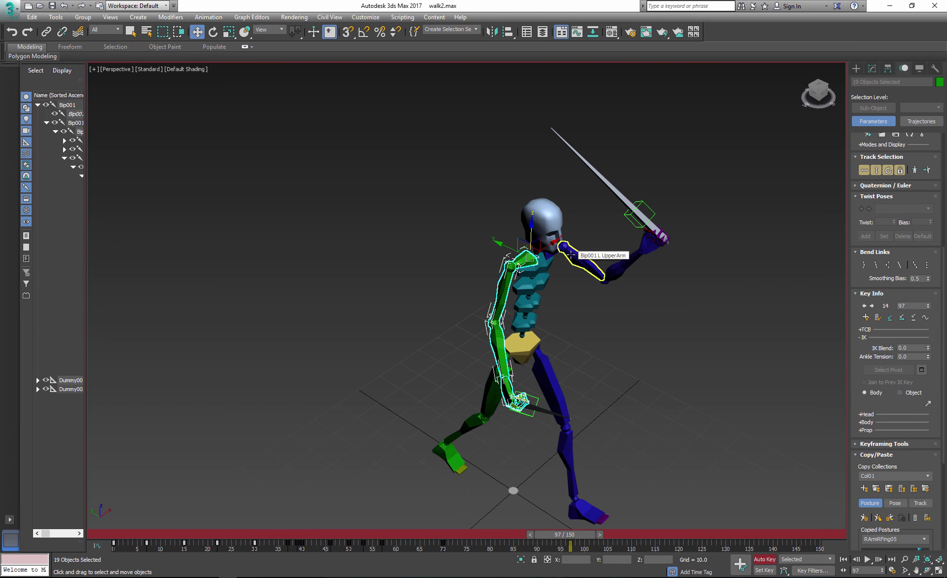
middle_click_drag(582, 259, 582, 237, "alt")
left_click(559, 256)
mouse_move(565, 534)
left_mouse_down()
mouse_move(502, 535)
mouse_move(557, 536)
left_mouse_up()
left_click(867, 559)
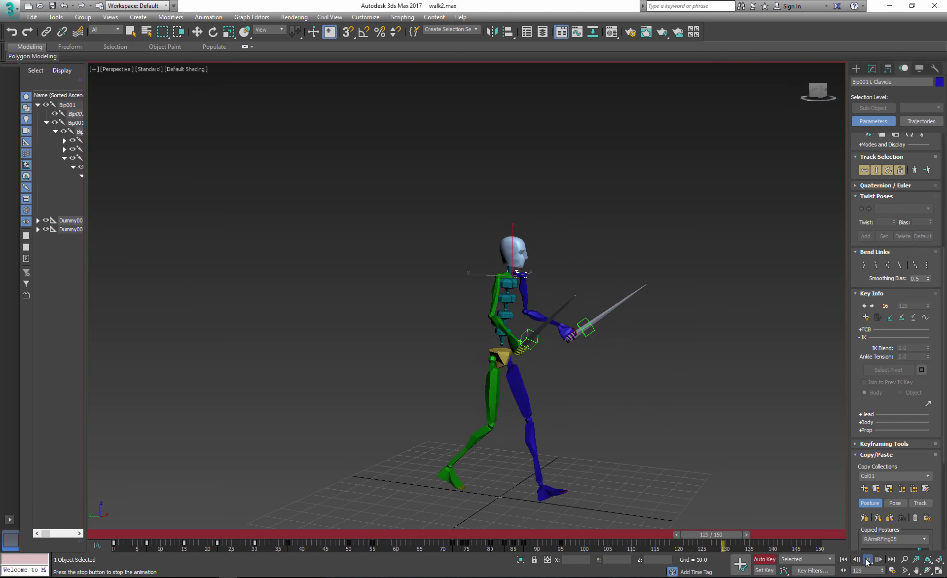